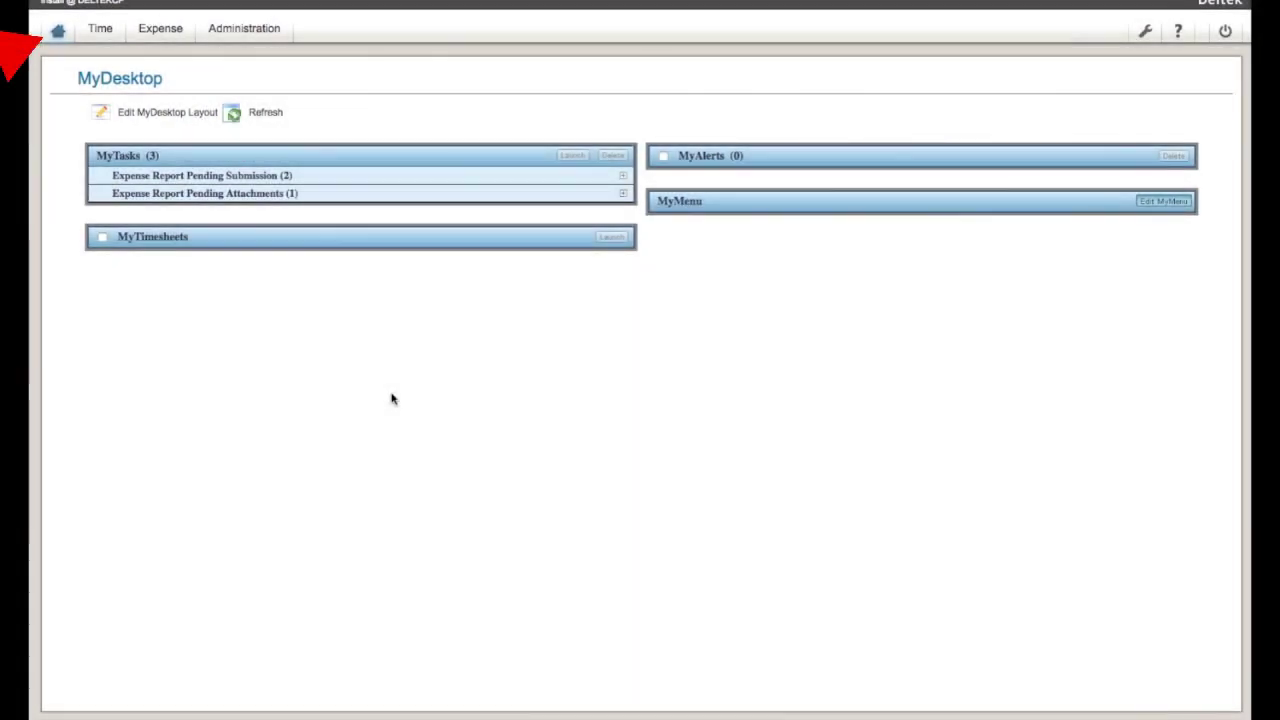
Start a new blank expense report from Expense > Record Expenses > Expense Report
click(179, 31)
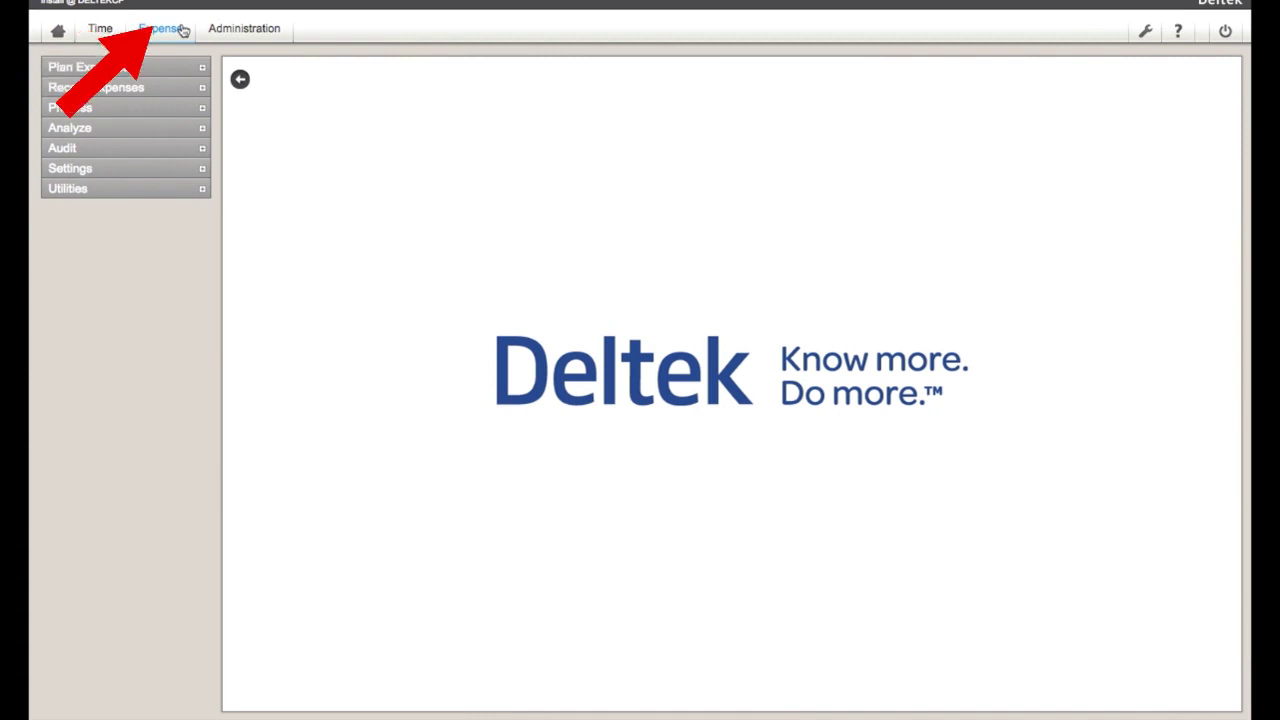
click(178, 92)
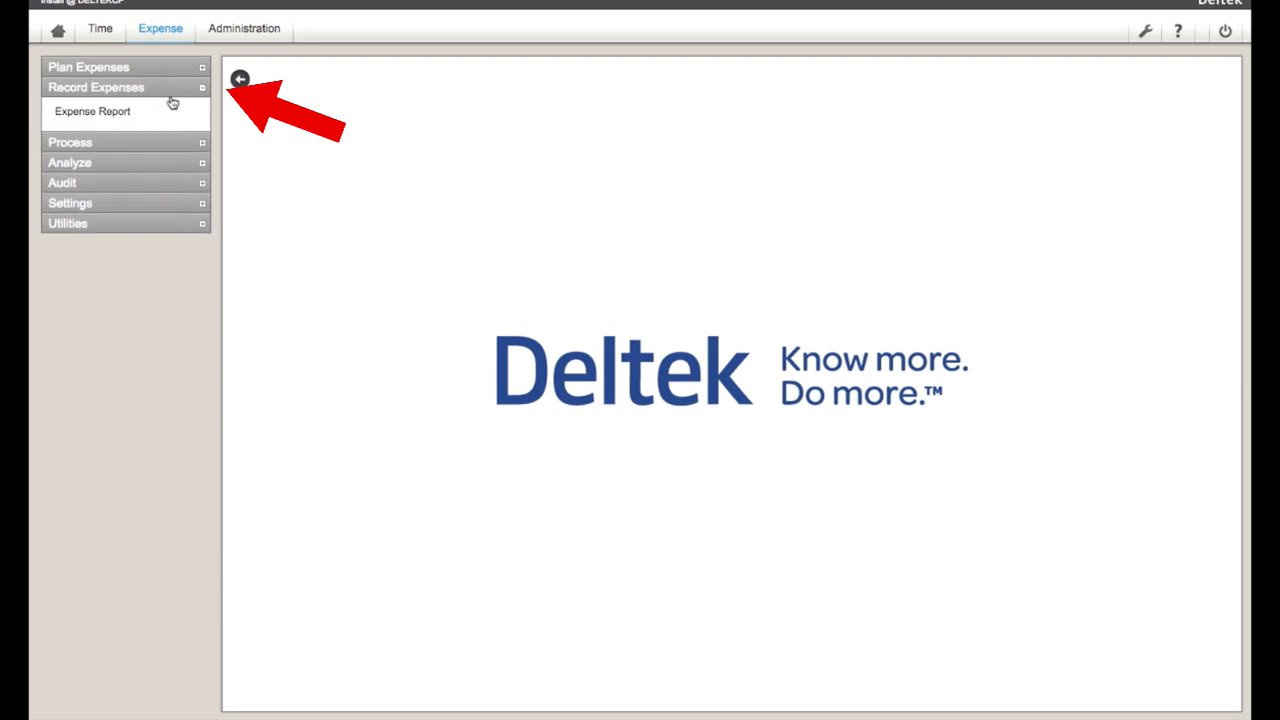
click(116, 113)
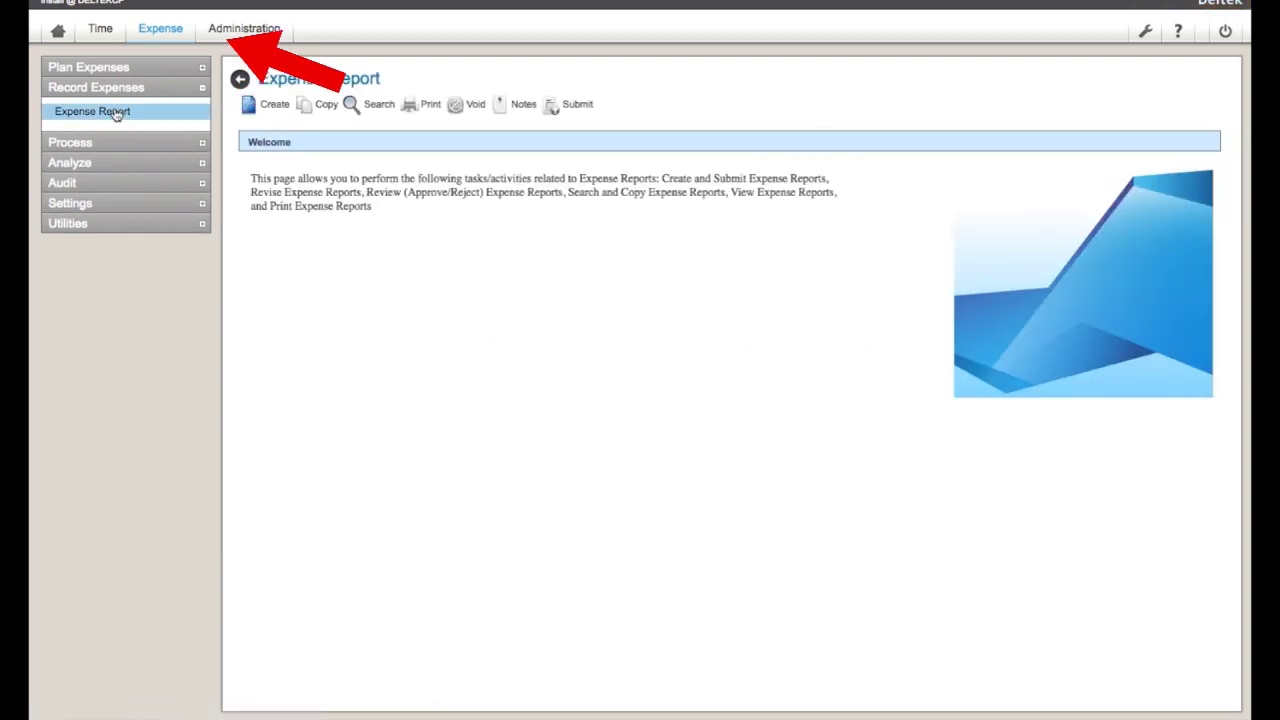
click(270, 108)
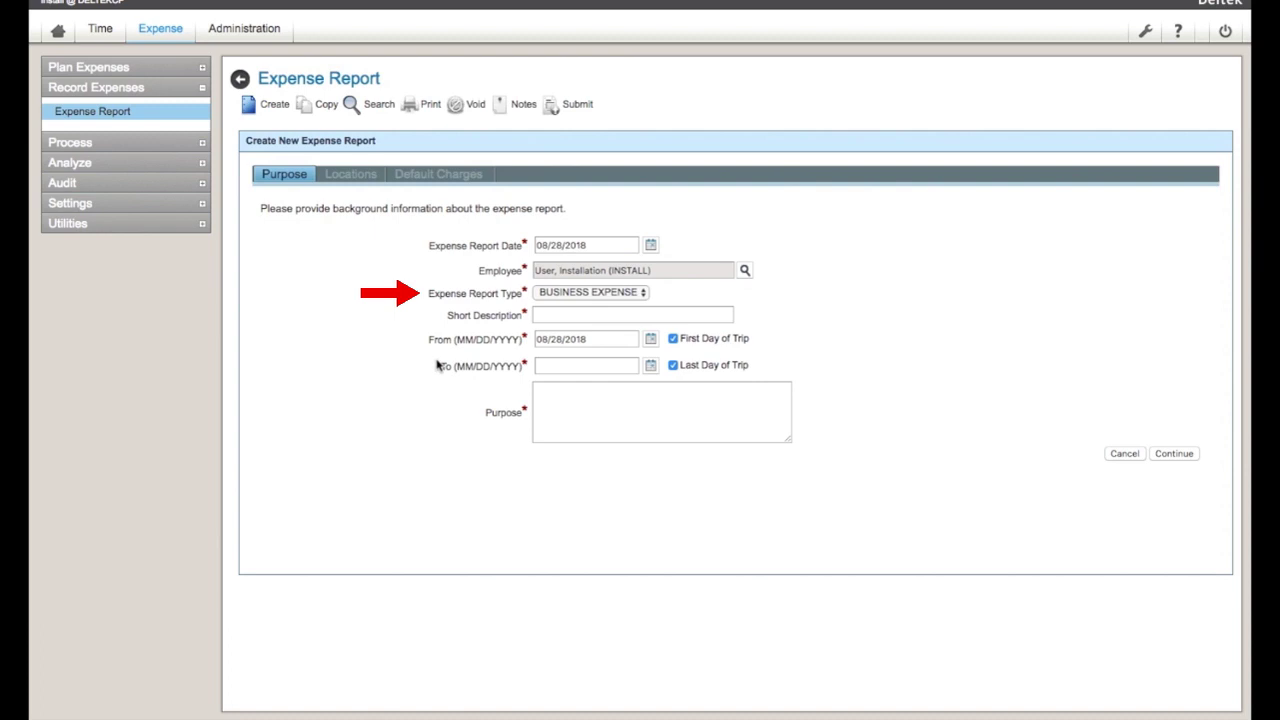
Title the report 'Training in Virginia', dated 08/20/2018–08/24/2018, with purpose 'Training with client in VA.'
click(553, 315)
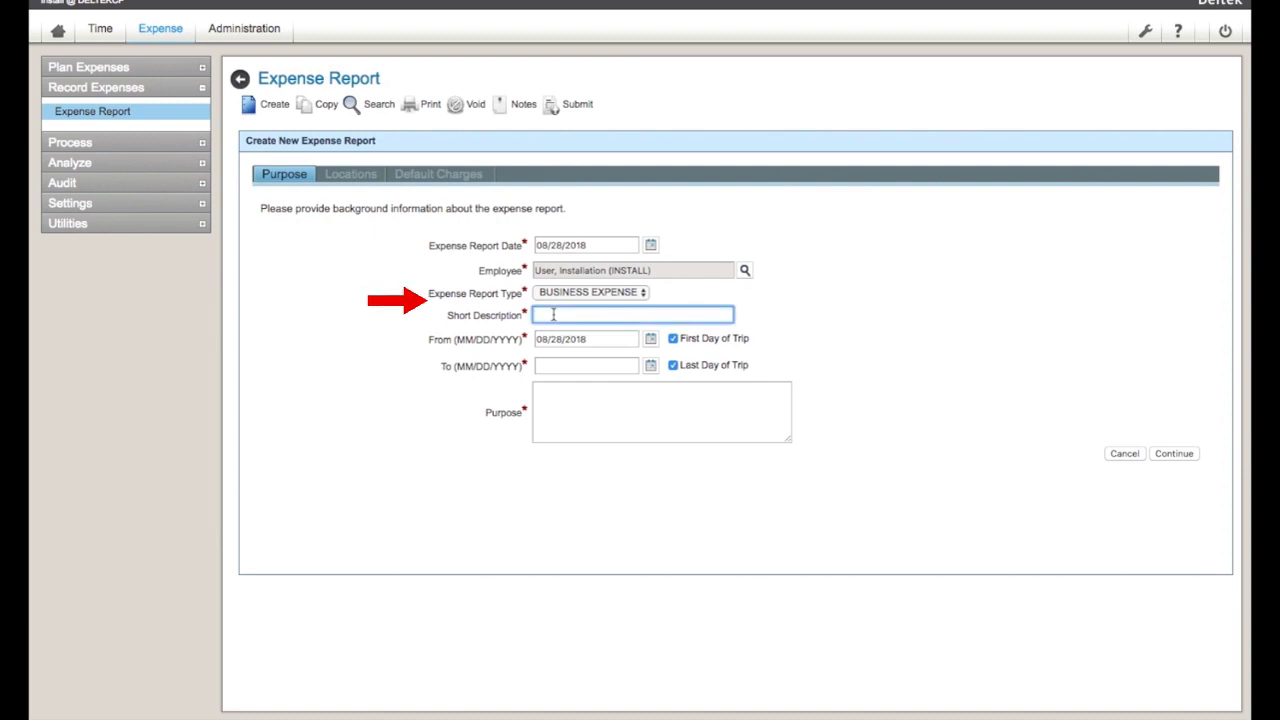
text(Training in )
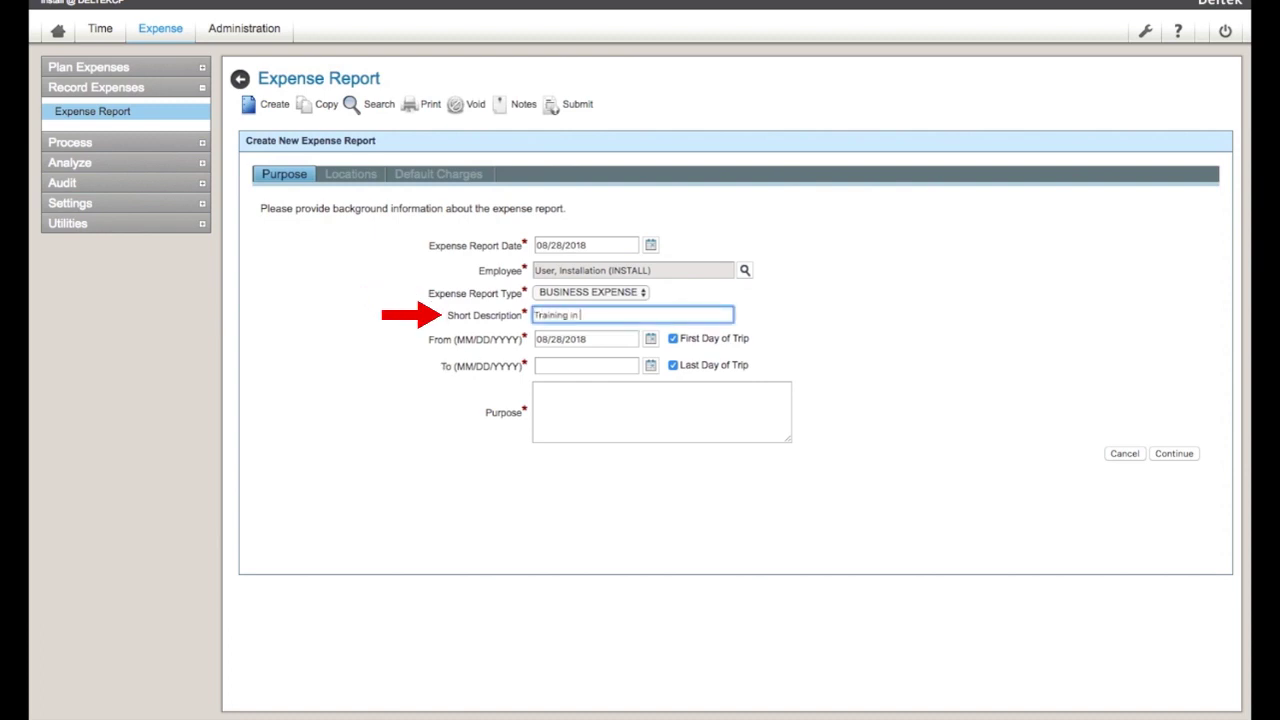
text(Virginia)
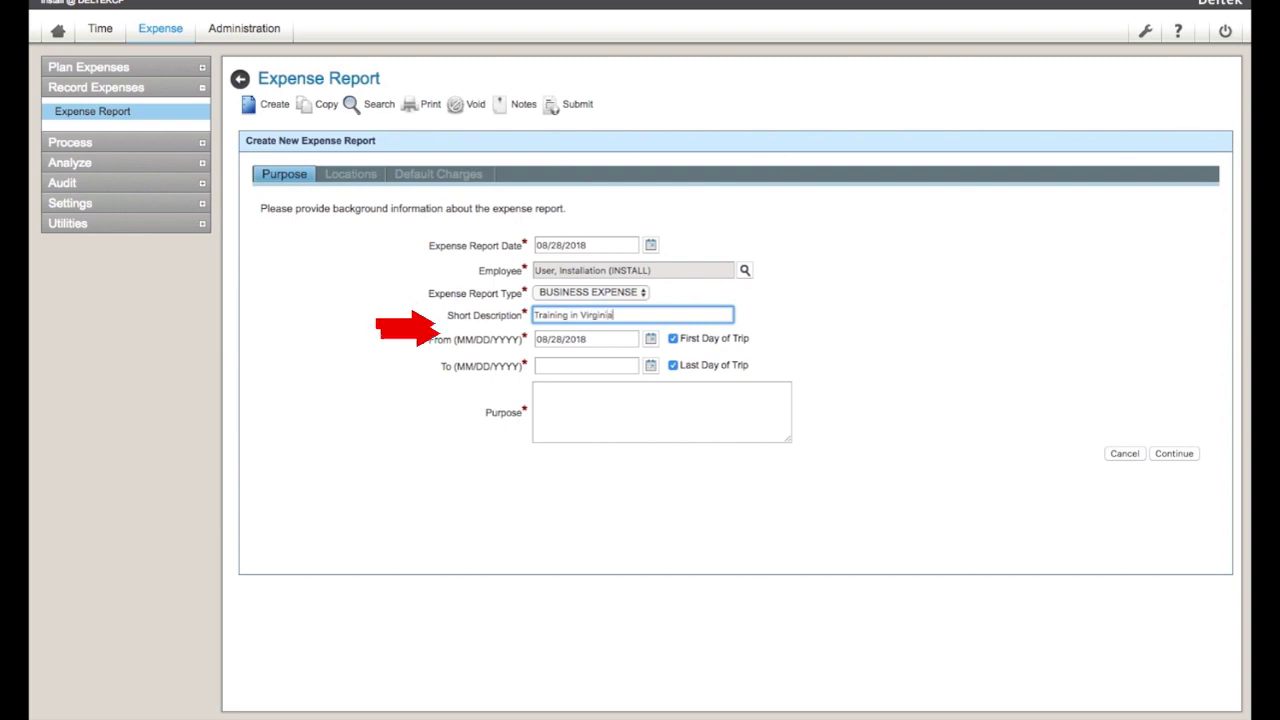
click(650, 339)
click(690, 431)
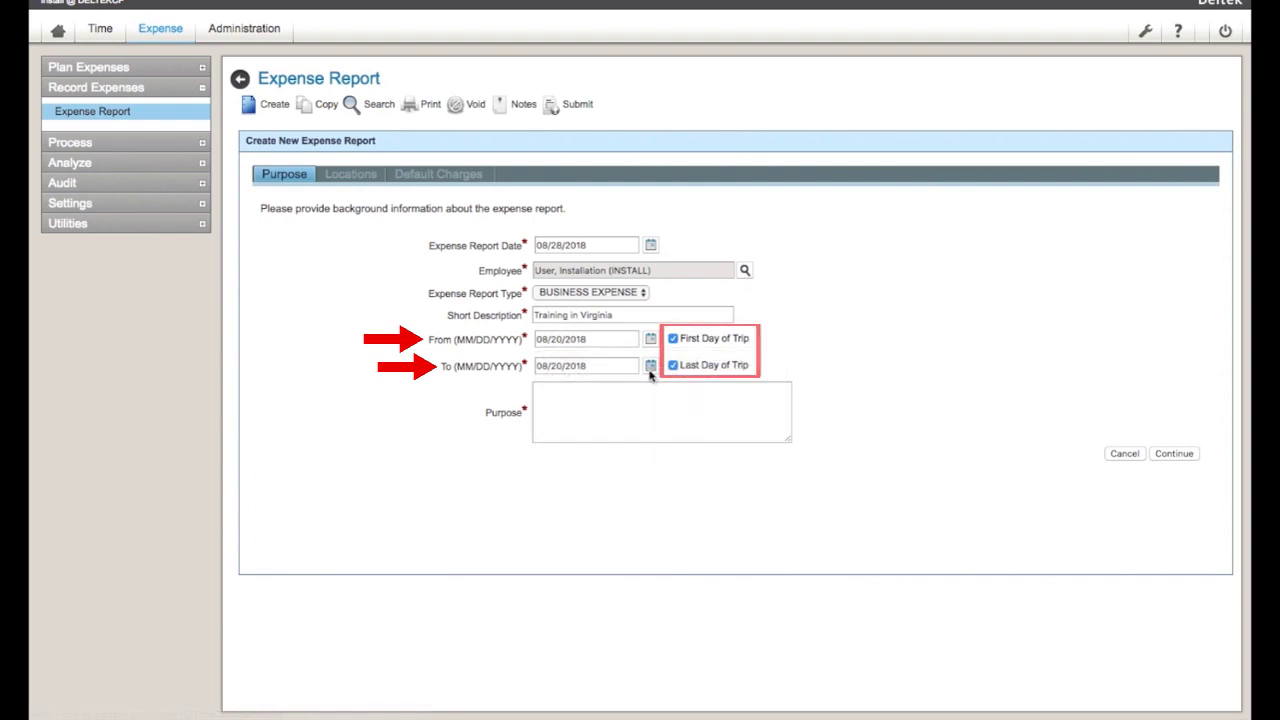
click(650, 366)
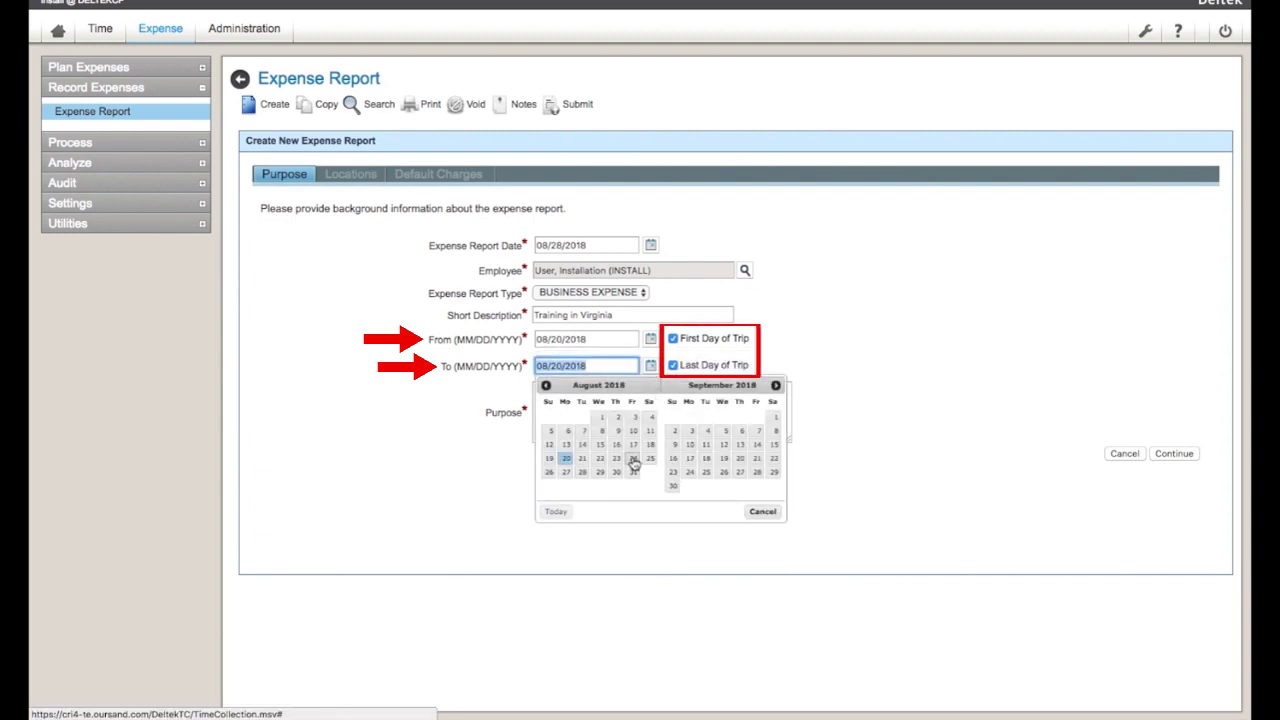
click(633, 458)
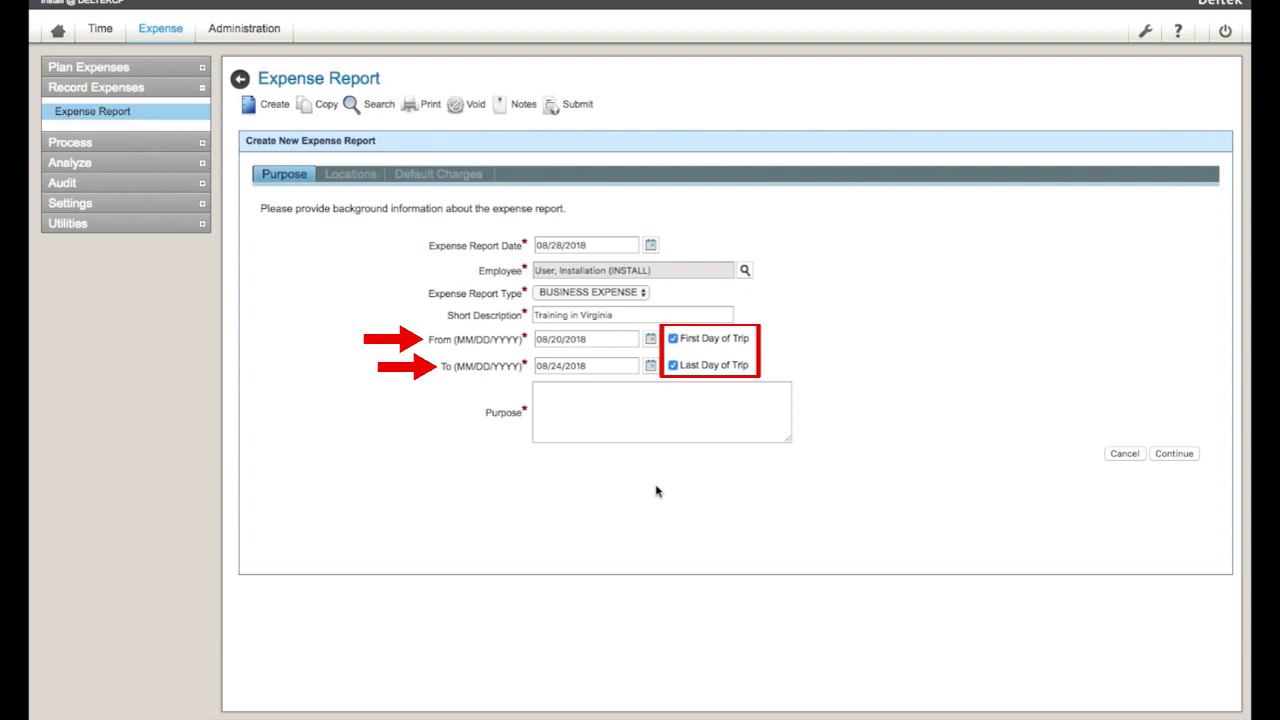
click(619, 425)
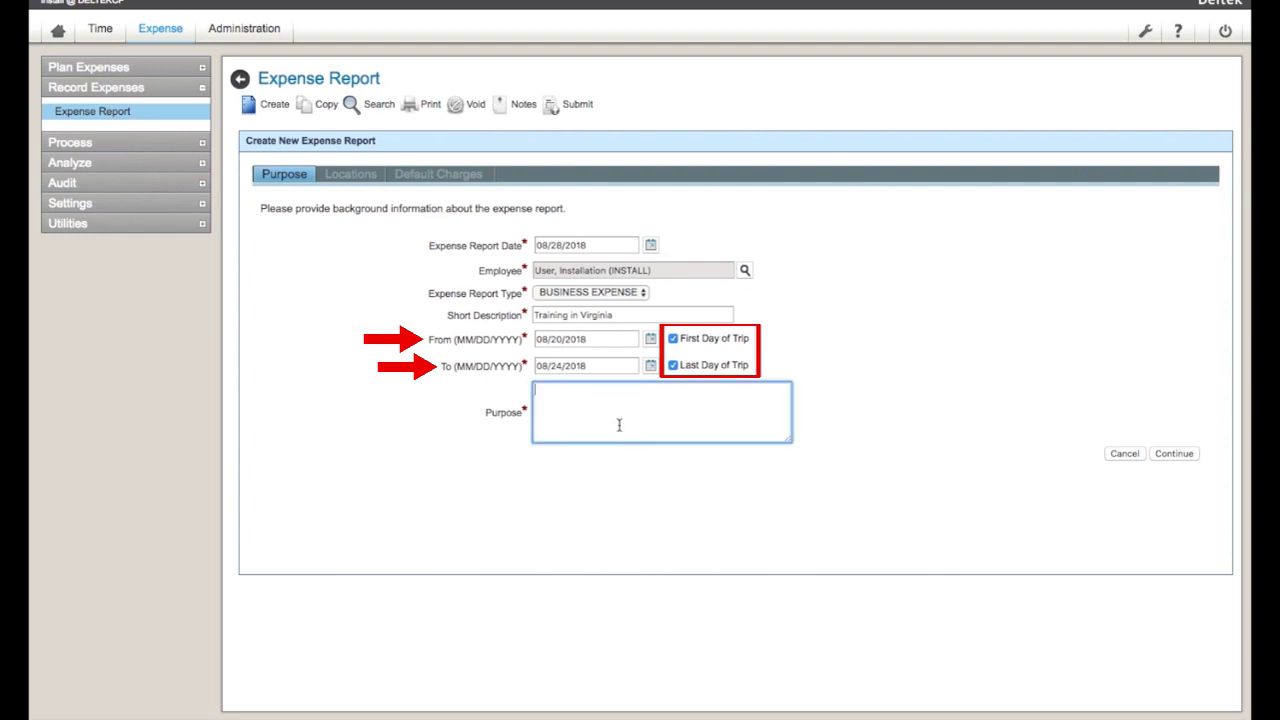
text(Training iwith client in VA.)
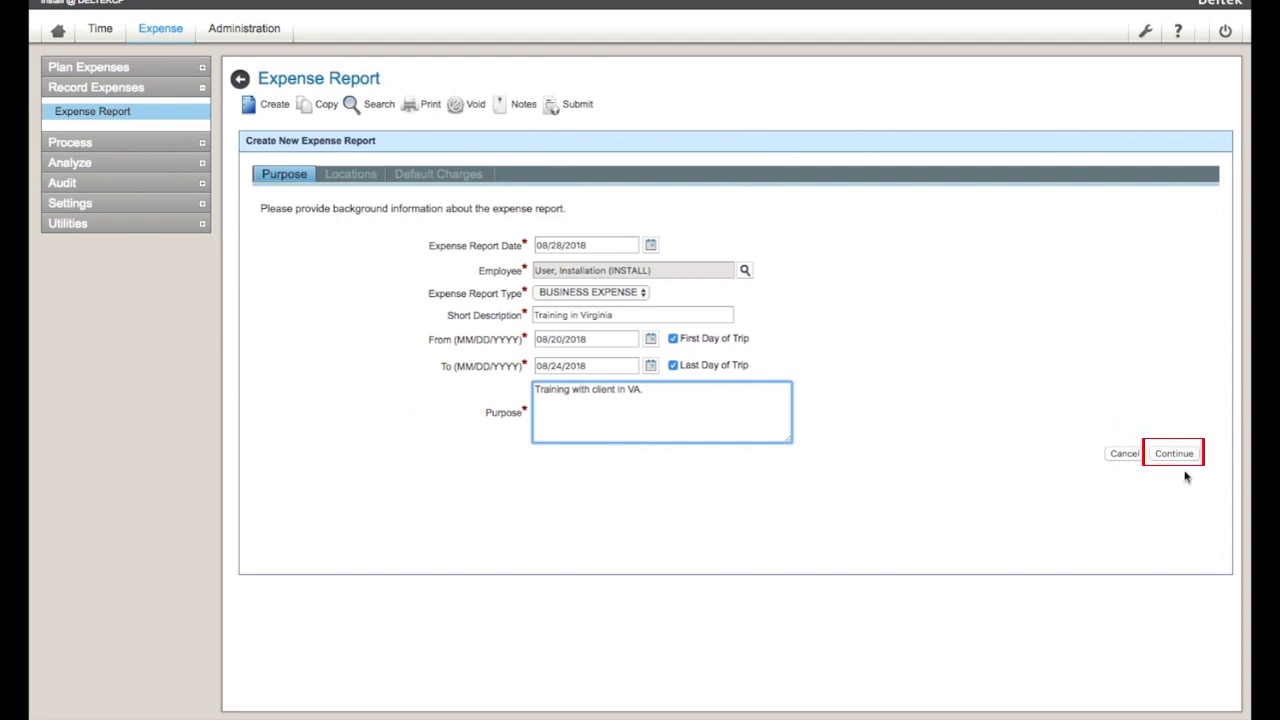
Start a new trip location 'Arlington, VA' with the state set to VIRGINIA
click(1174, 455)
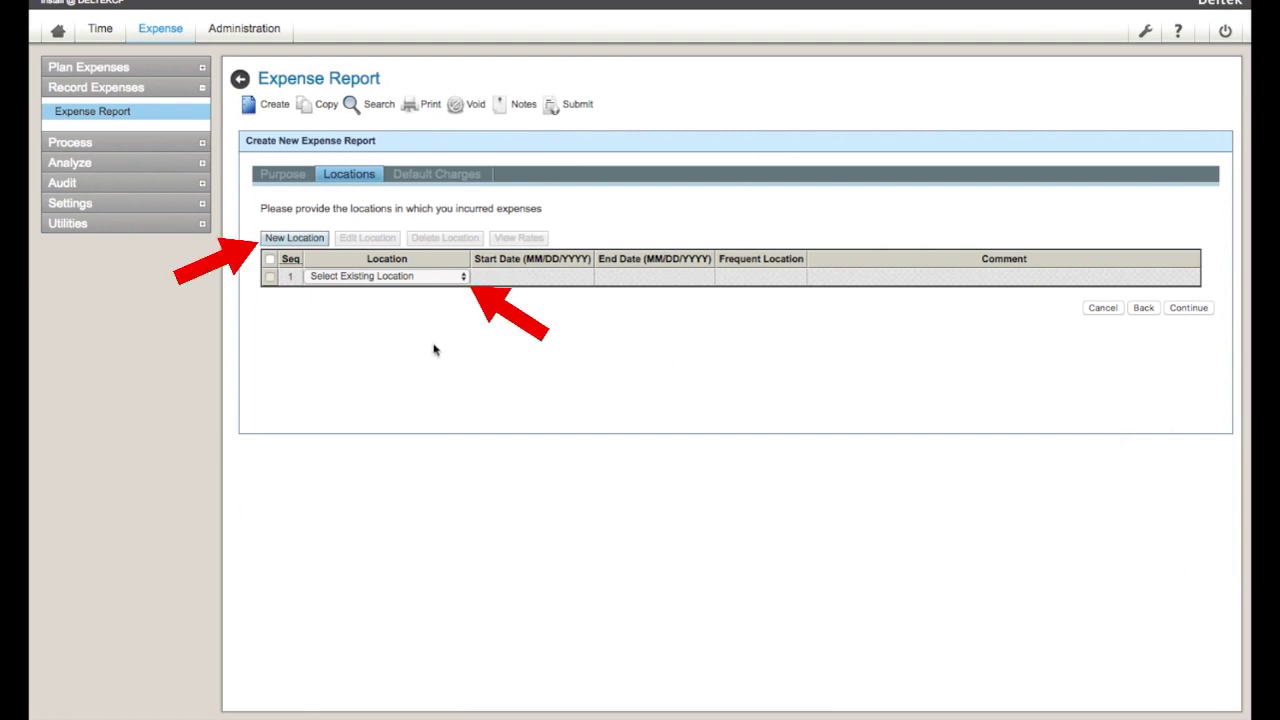
click(314, 238)
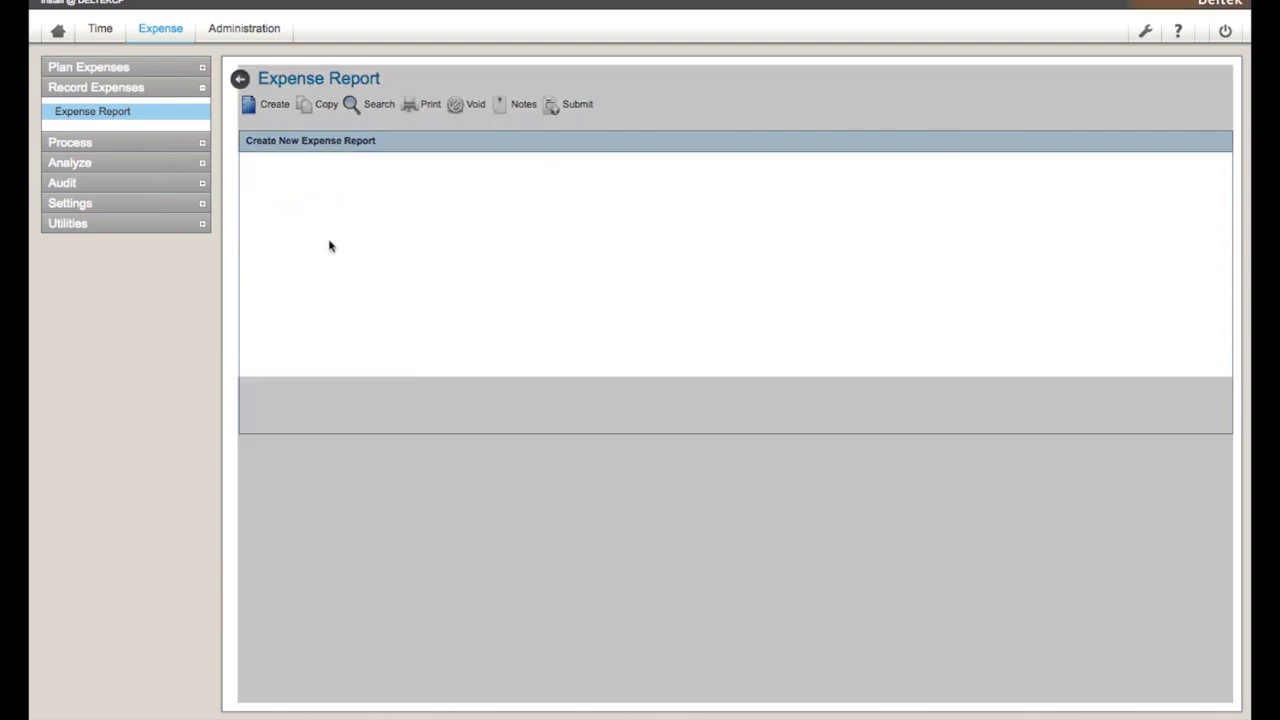
text(Ar)
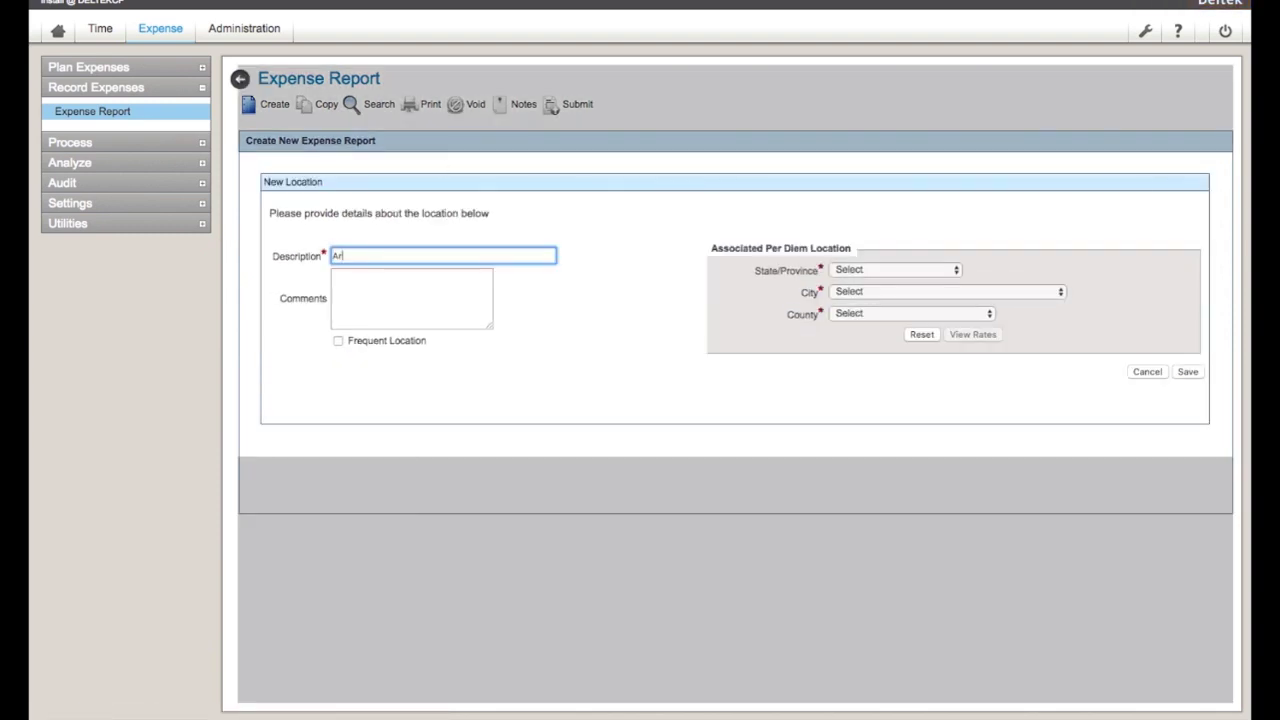
text(lington, VA)
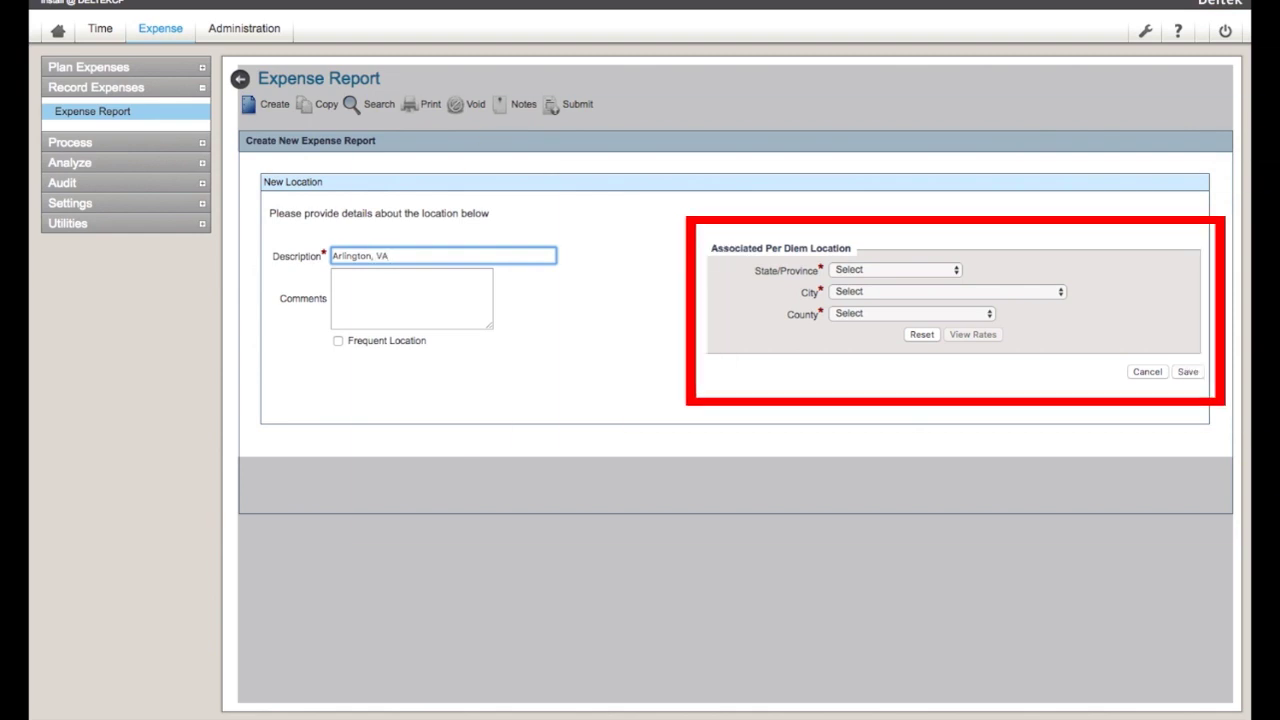
click(903, 270)
scroll(890, 570, down, 1)
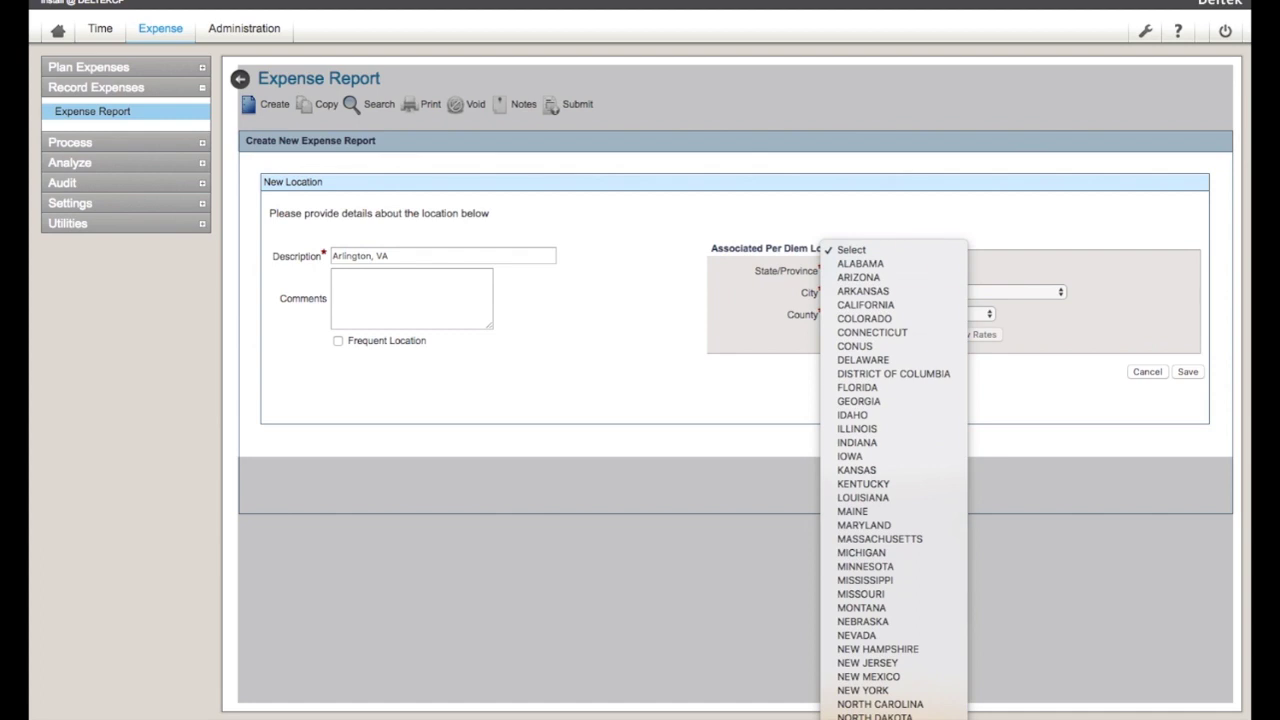
text(virginia)
key(Return)
Pick ARLINGTON COUNTY, review its per diem rates, mark it frequent, and save the location
click(972, 291)
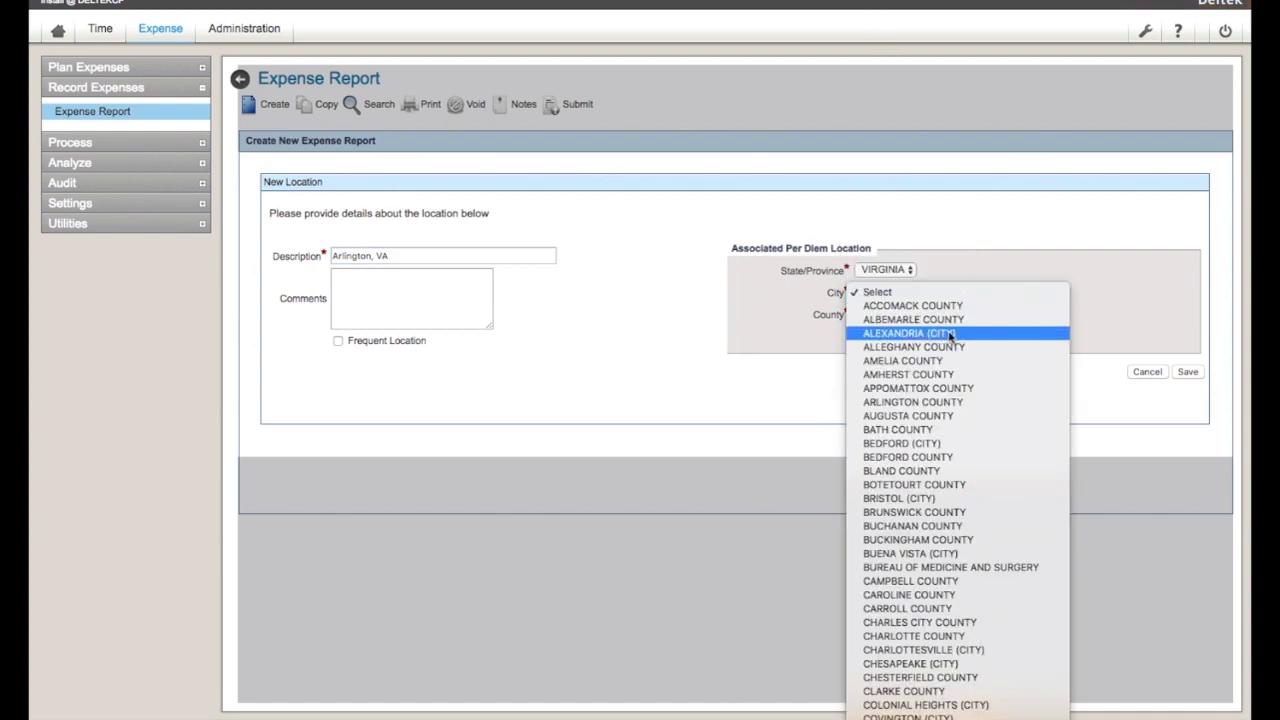
click(924, 402)
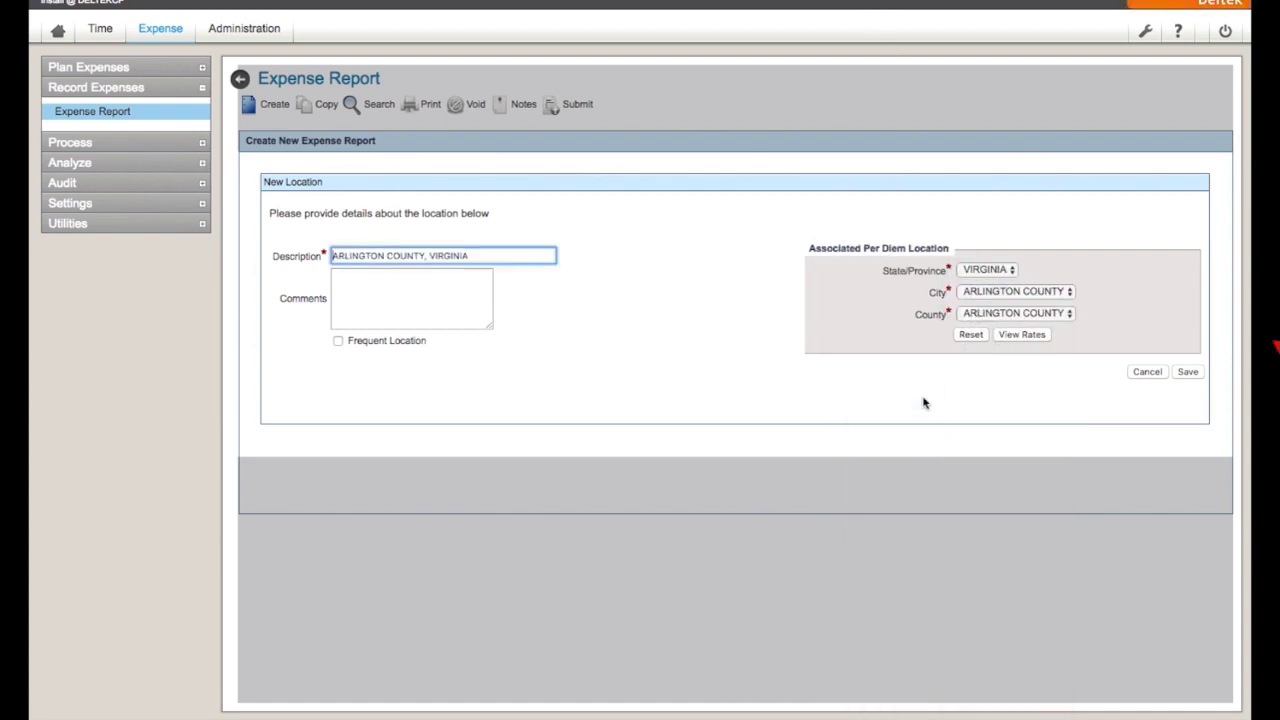
click(1024, 336)
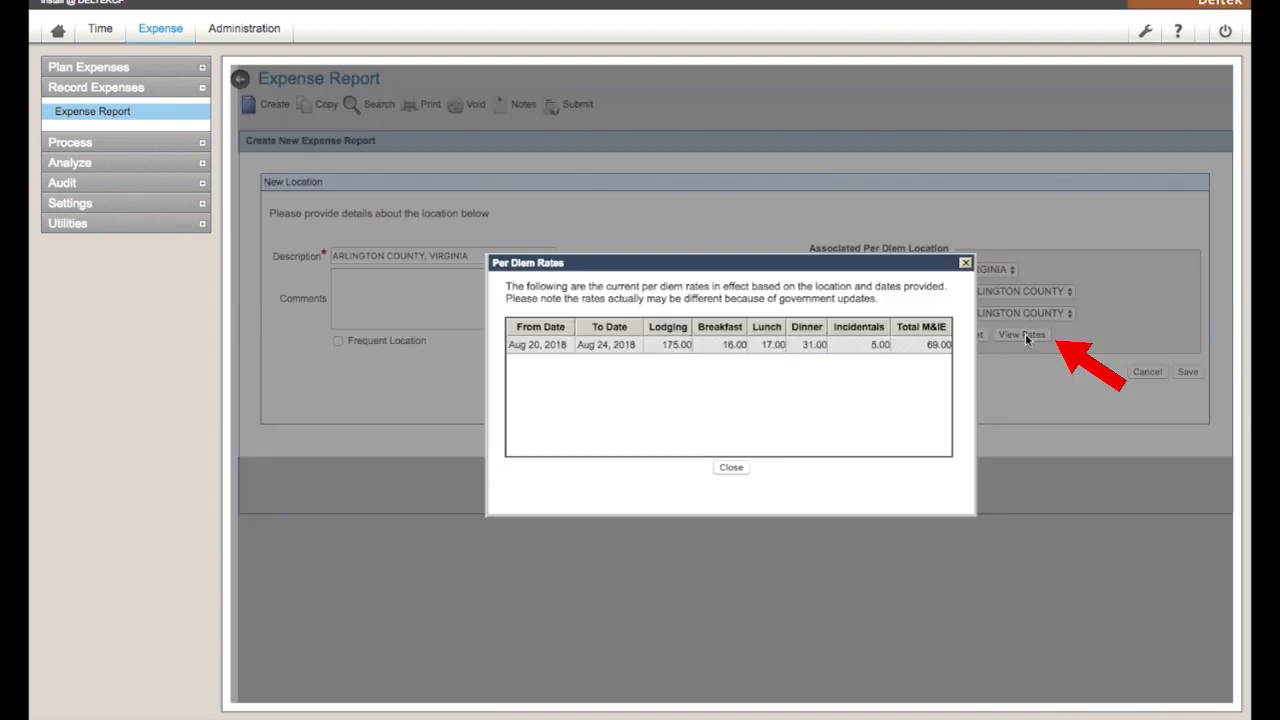
click(731, 468)
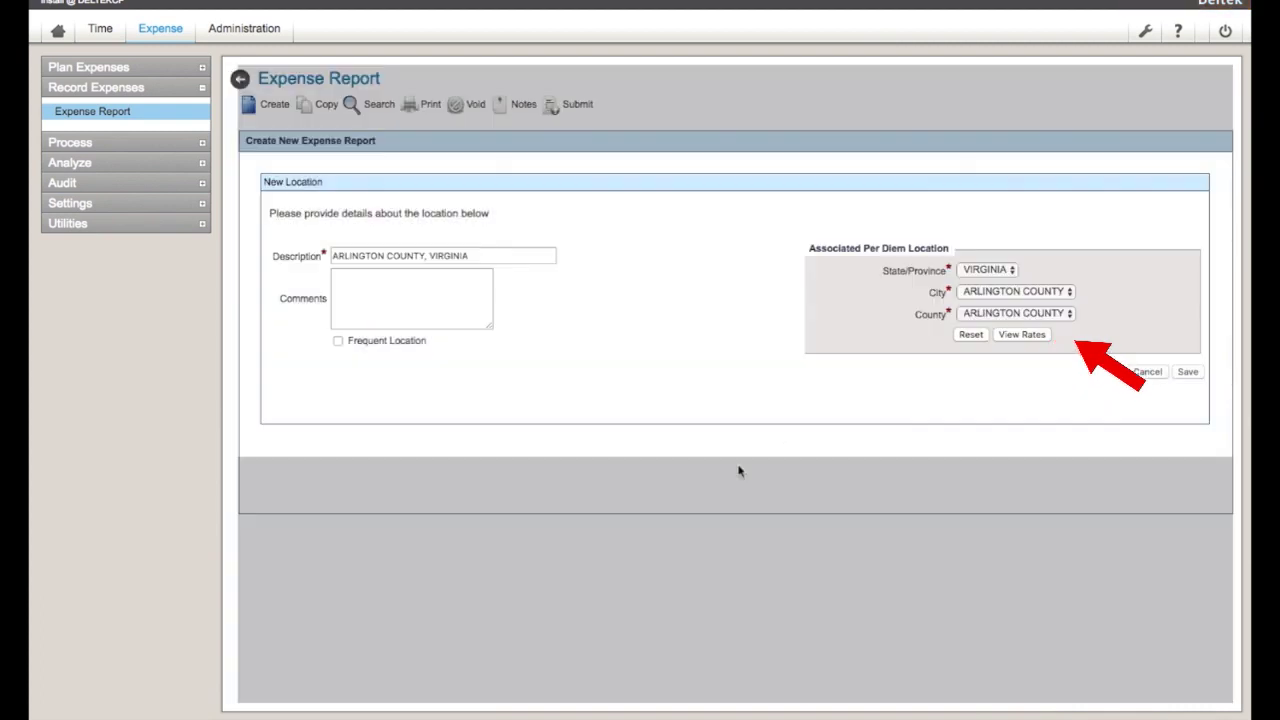
click(337, 342)
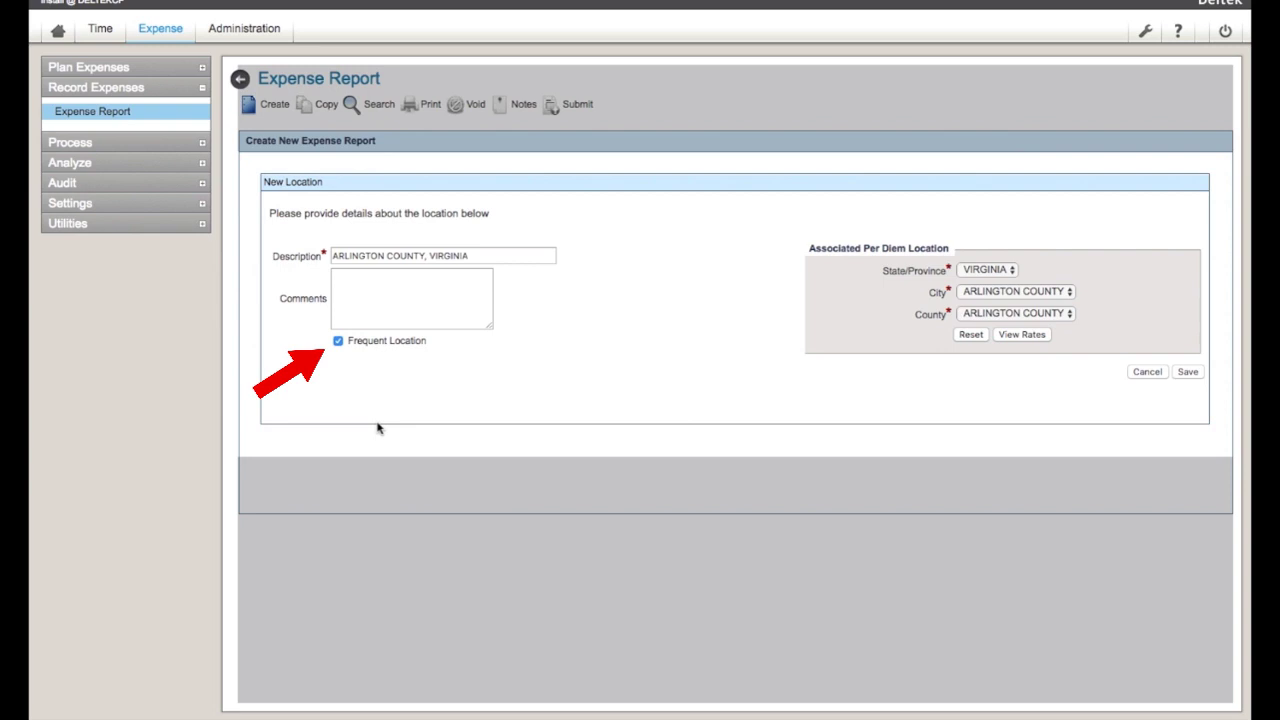
click(1188, 372)
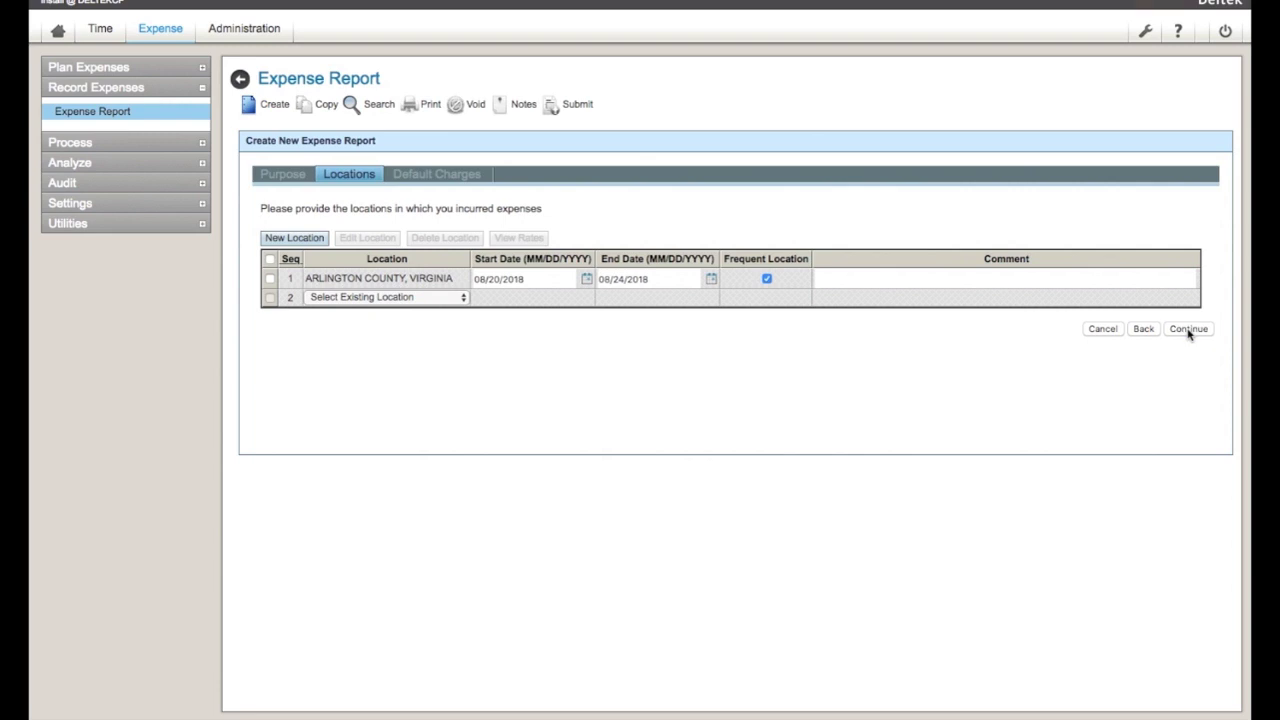
click(1187, 330)
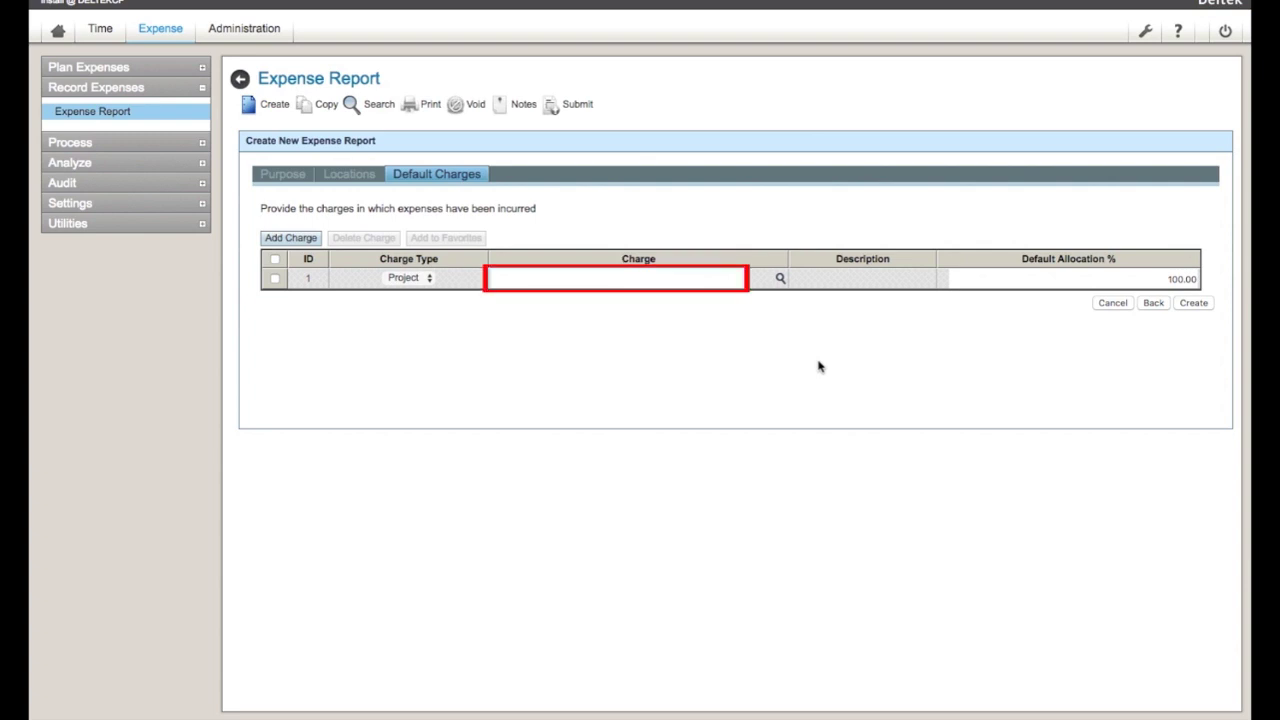
Set the default charge to G&A Expense (GENADM.01.EXP) at 100% and create the report
click(780, 279)
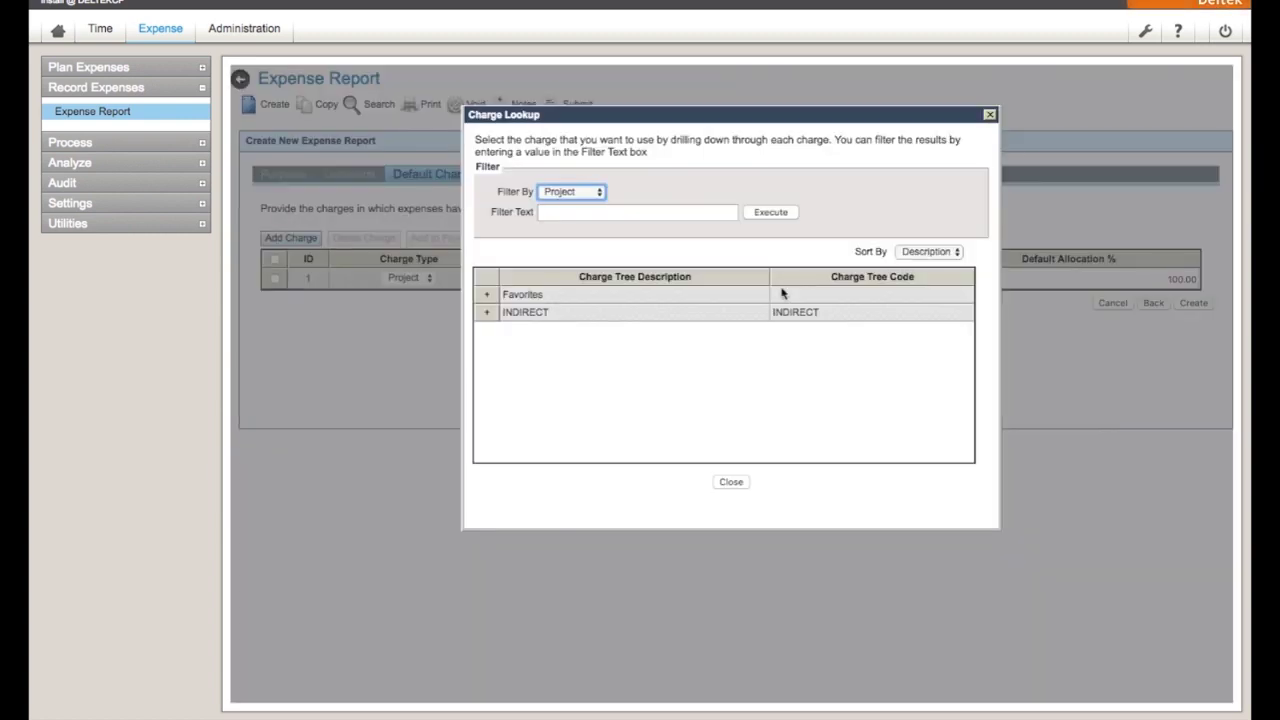
click(487, 318)
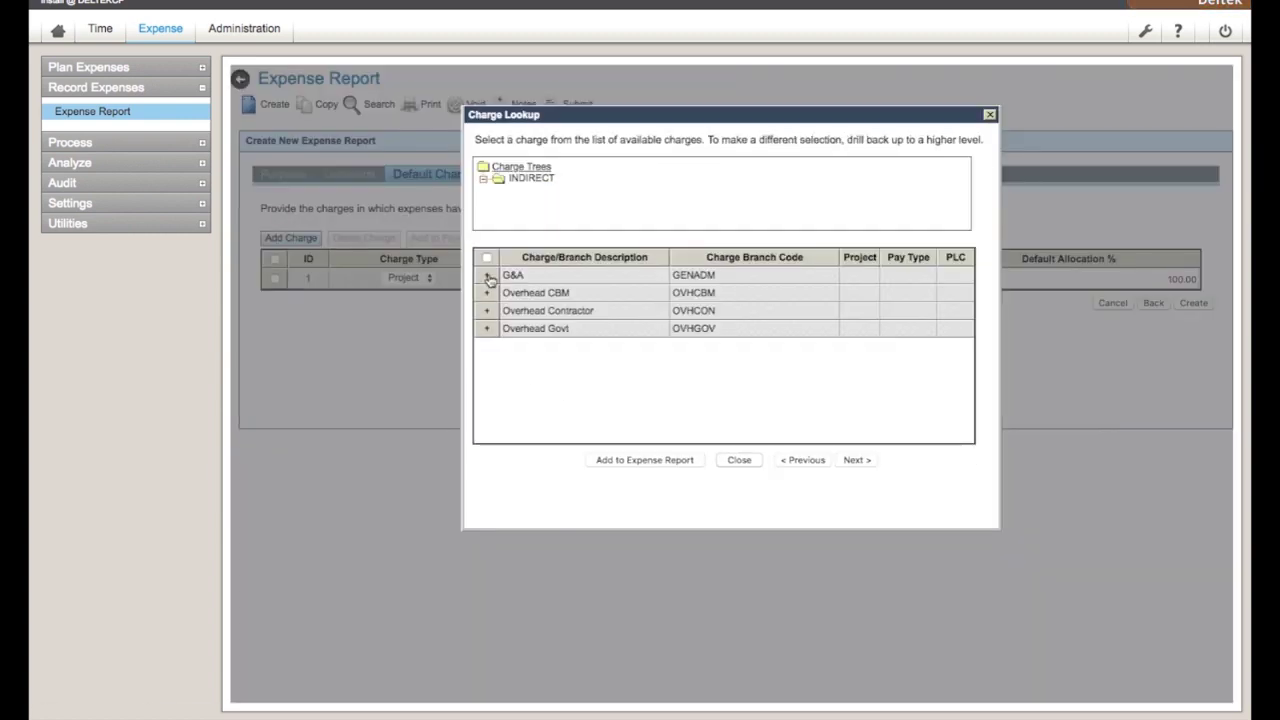
click(487, 275)
click(485, 275)
click(646, 460)
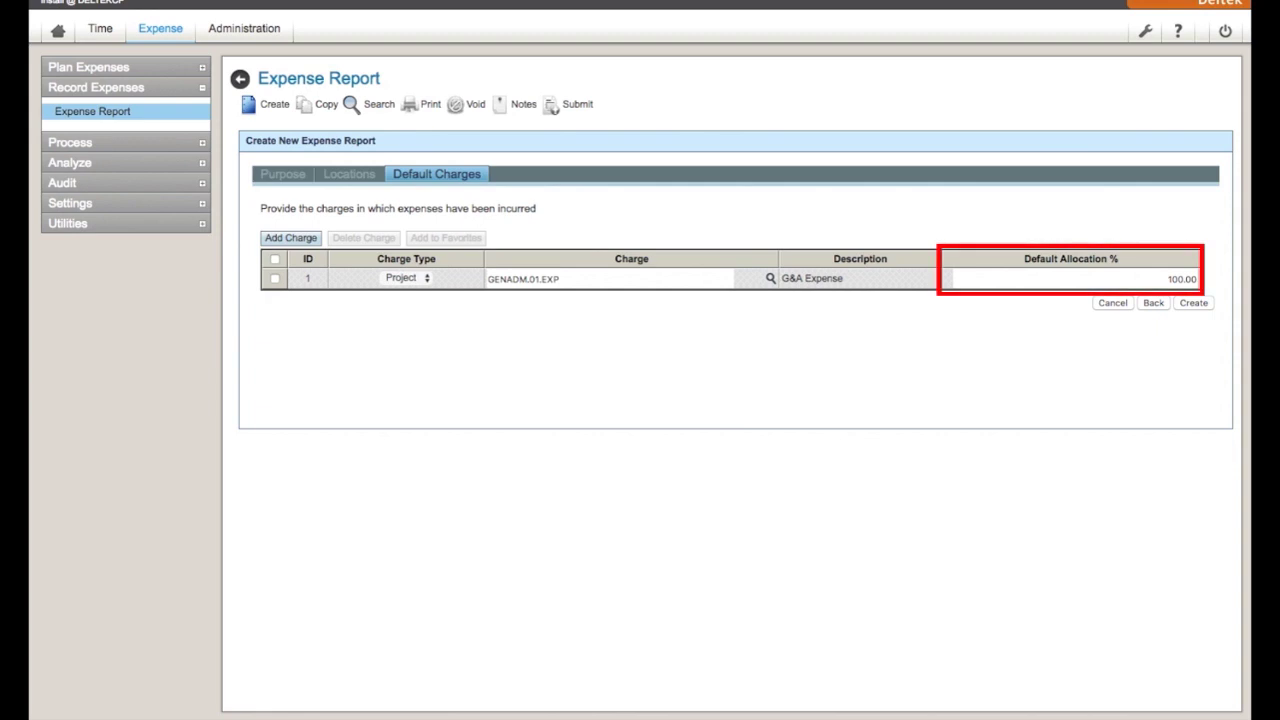
click(1196, 304)
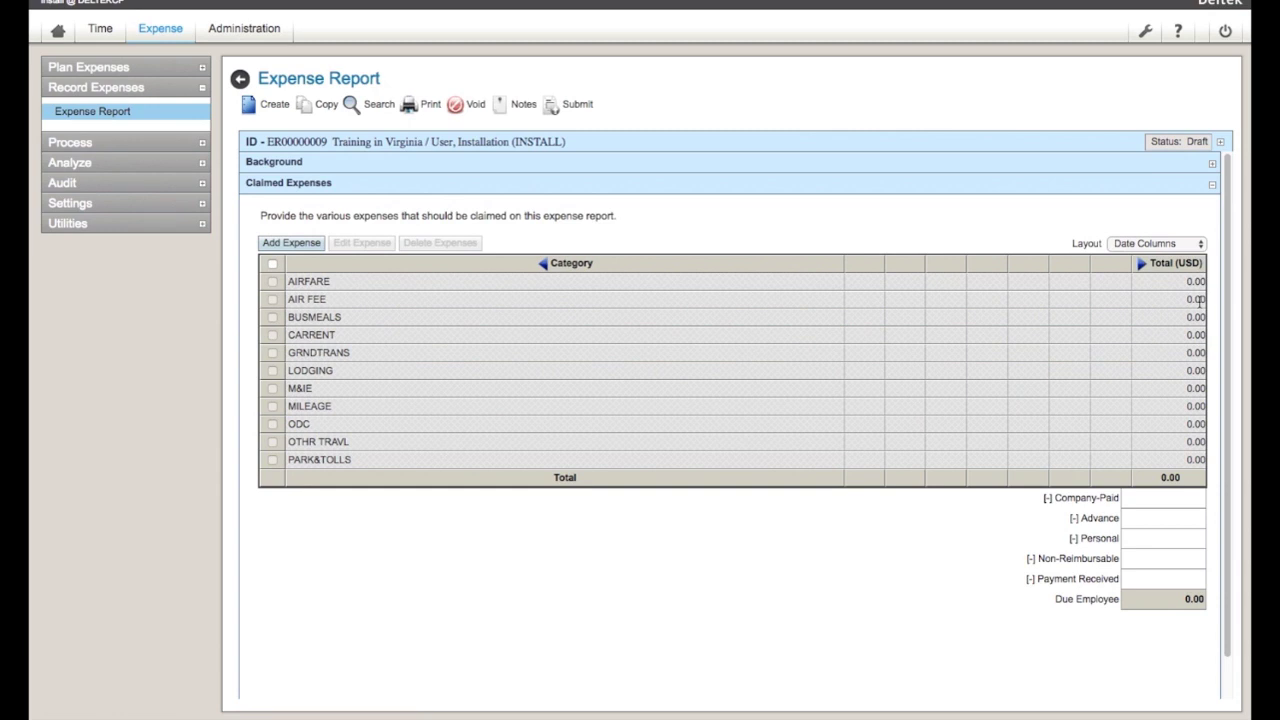
Show the expense category list in the draft report's Claimed Expenses section
click(292, 243)
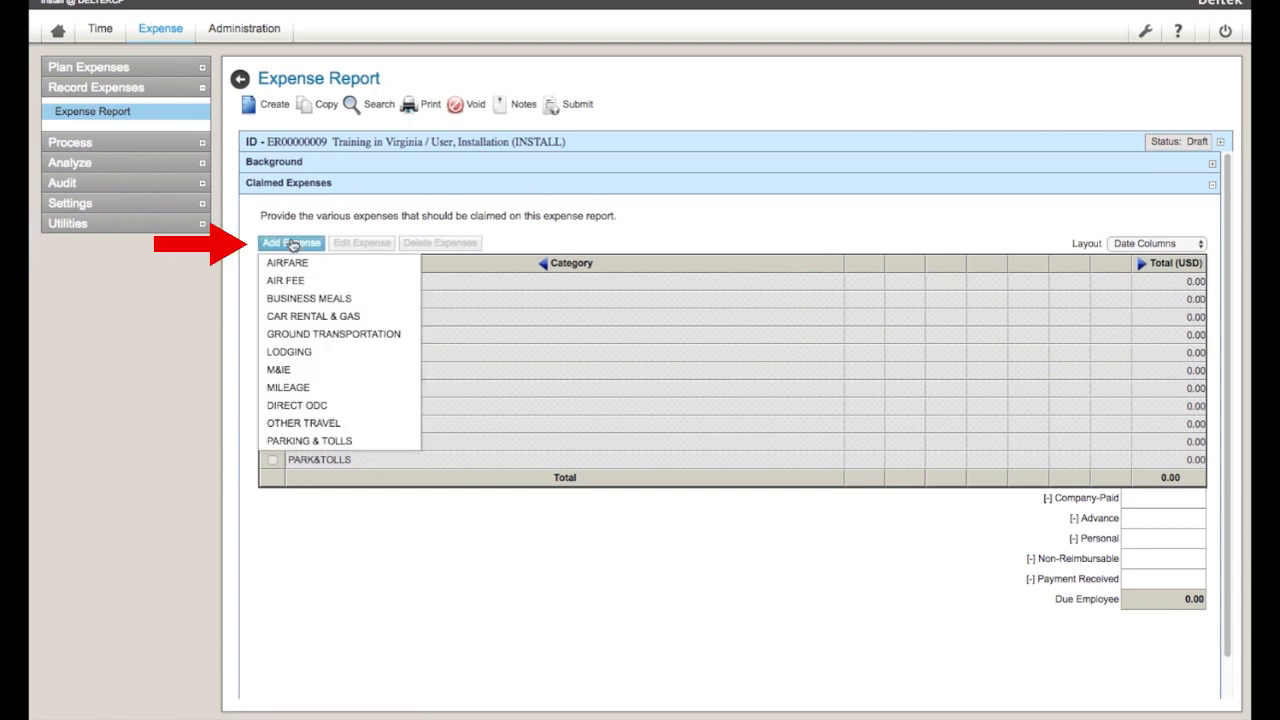
Add and save a 100.00 Ground Transportation expense dated Aug 24, 2018
click(329, 337)
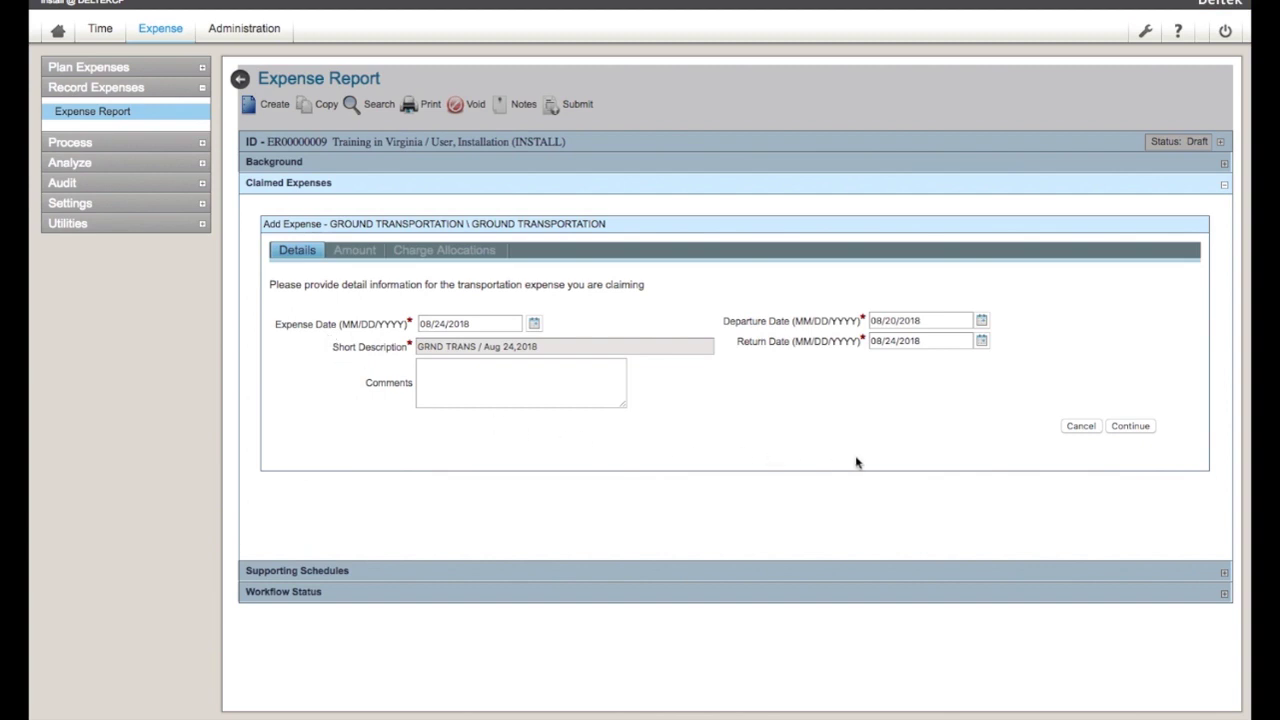
click(1118, 428)
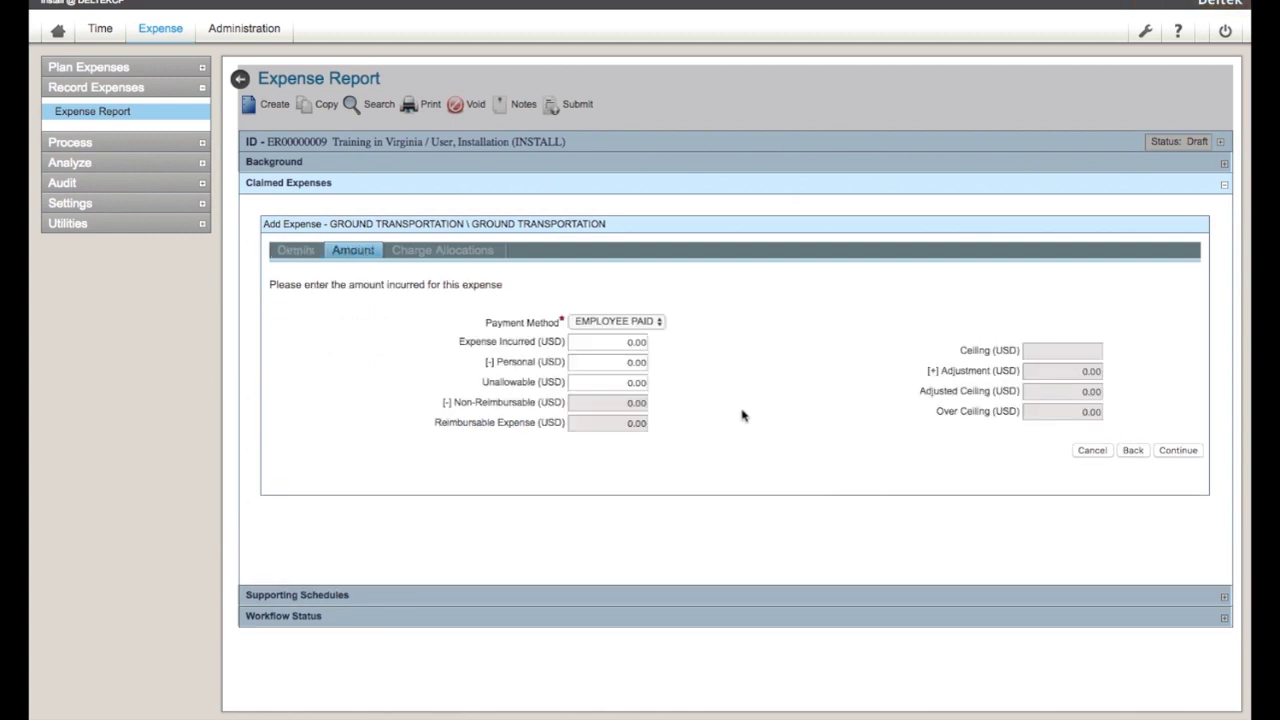
click(613, 341)
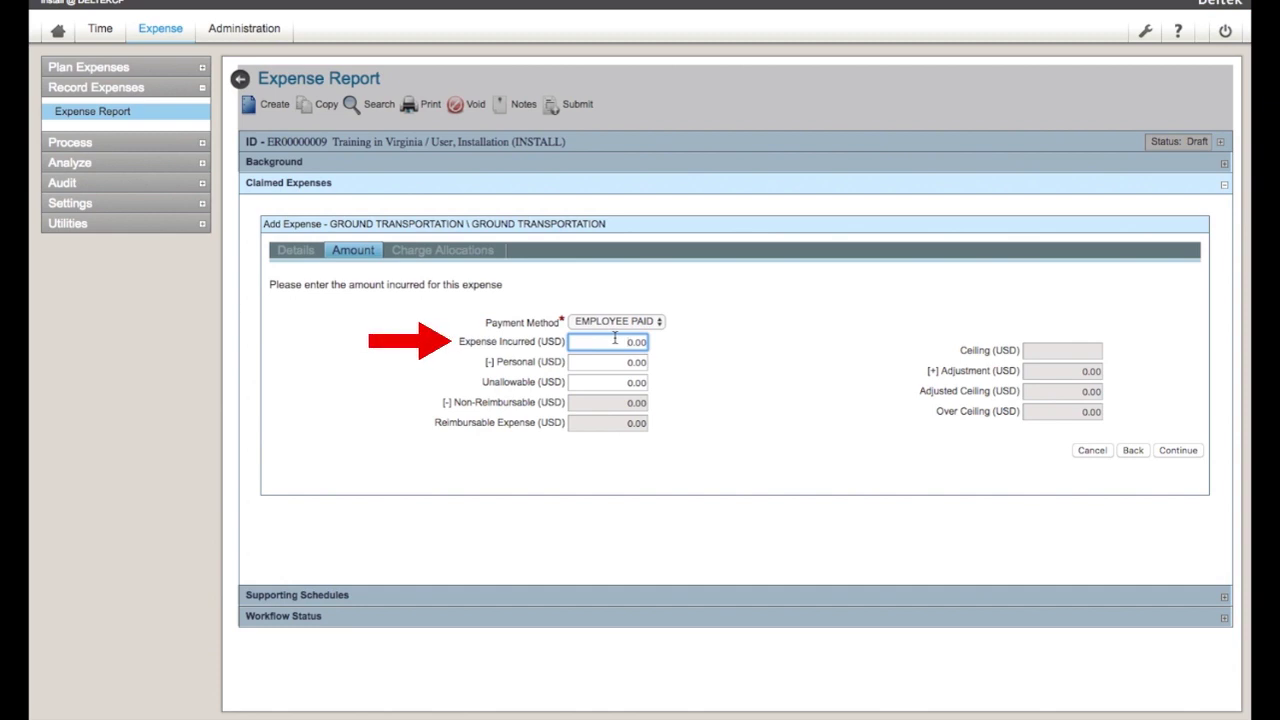
text(10)
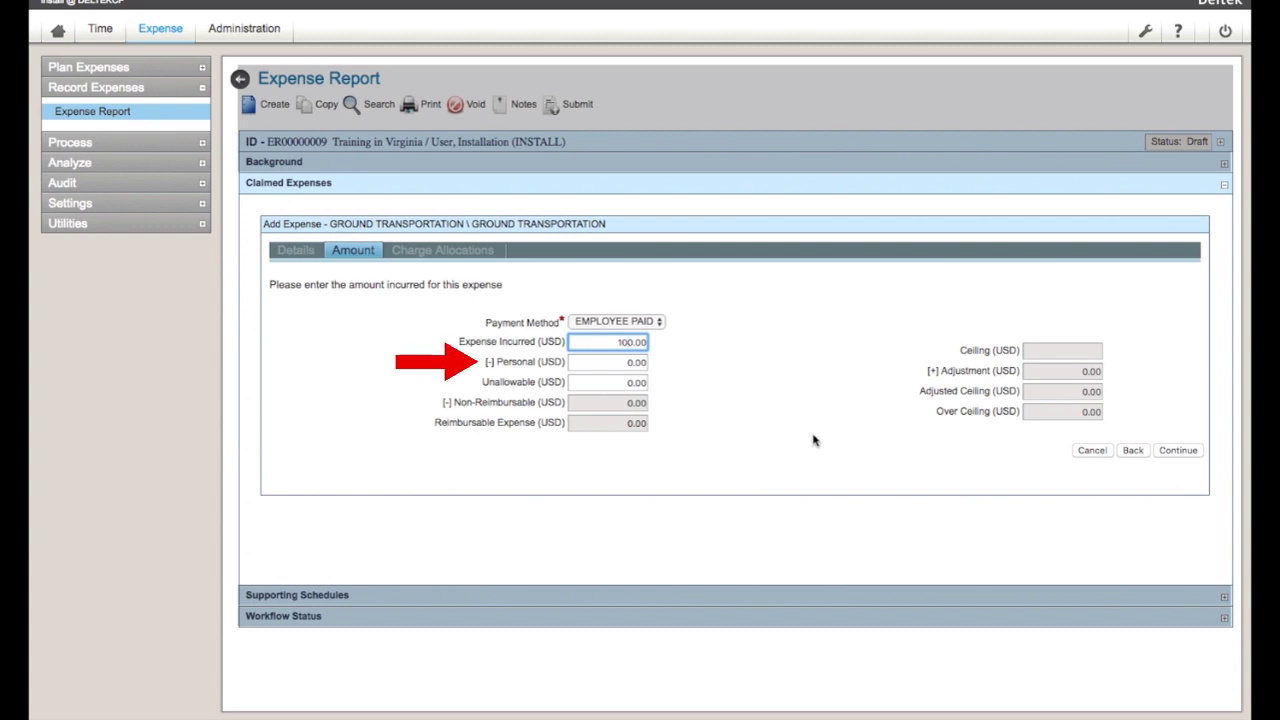
click(1196, 451)
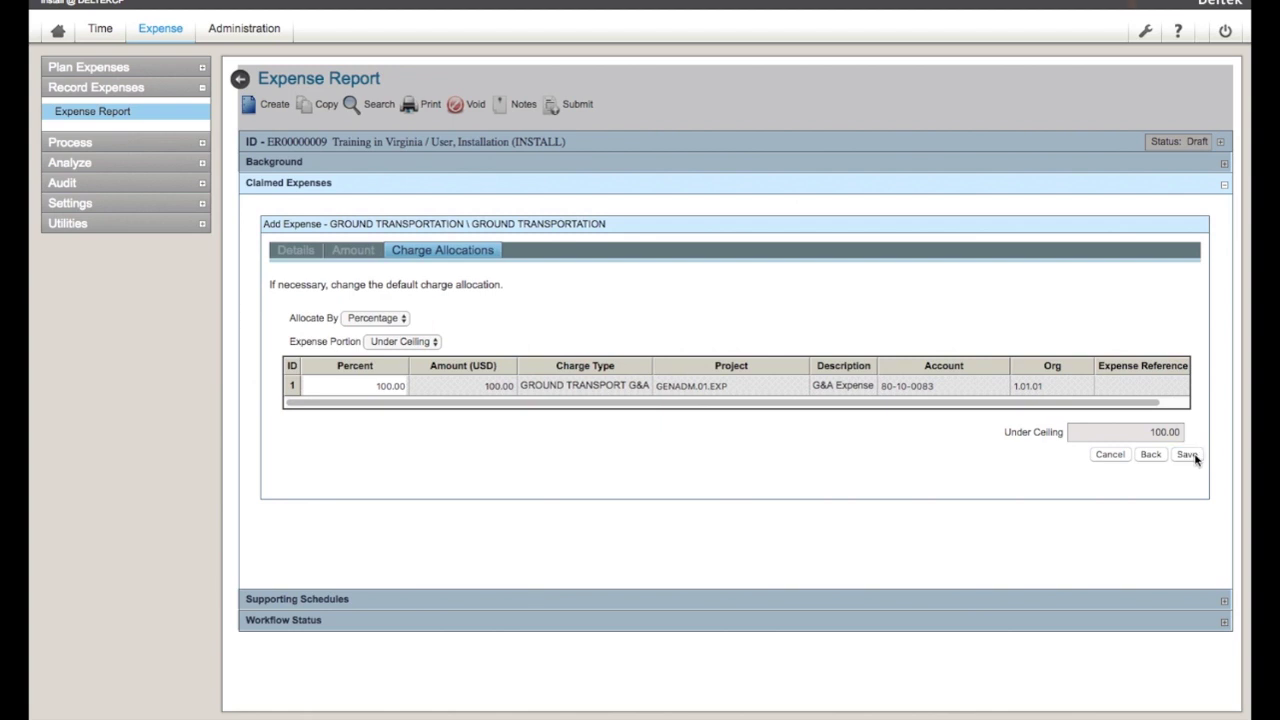
click(1188, 455)
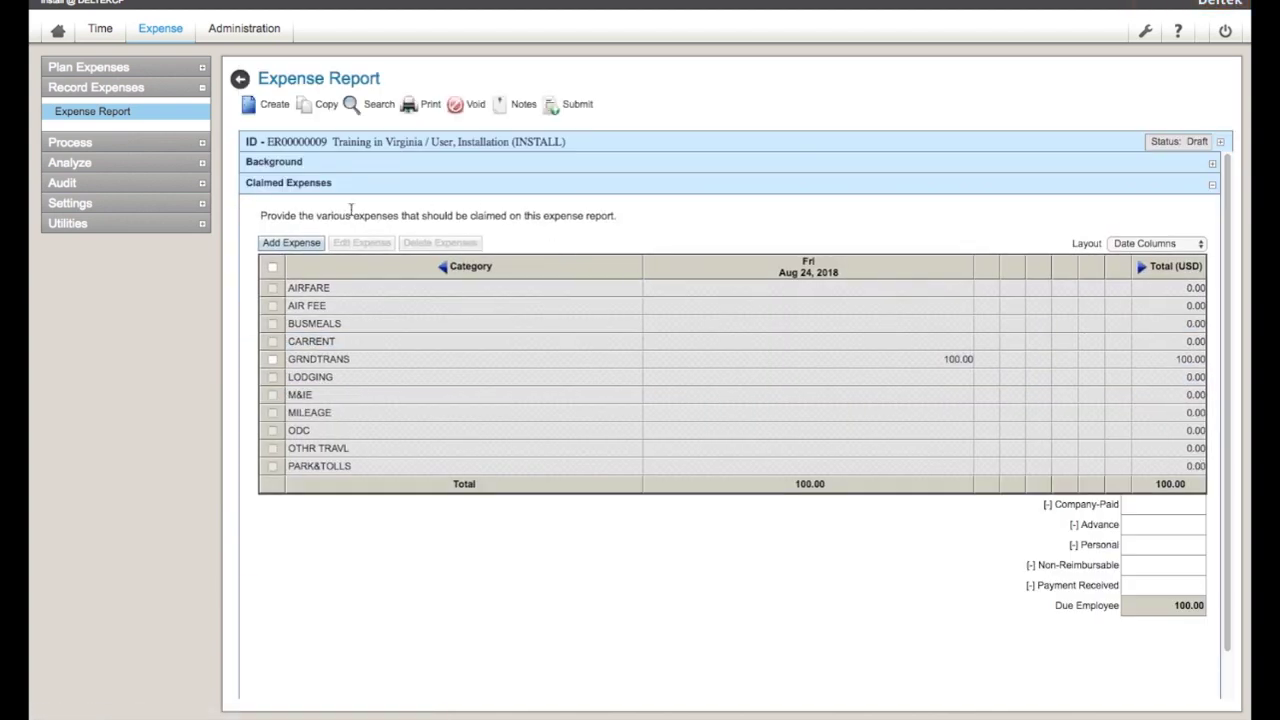
Add a 1000.00 Lodging expense with Late Check Out and Conference checked
click(292, 244)
mouse_move(312, 356)
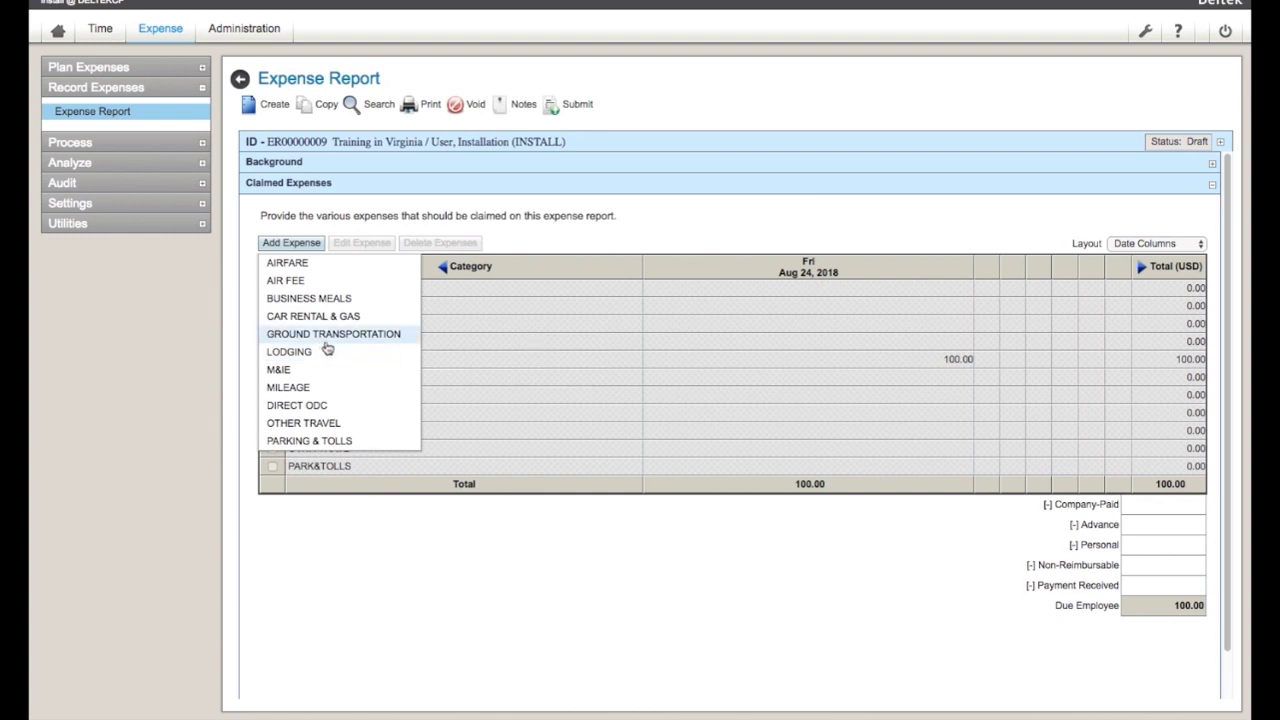
mouse_move(359, 362)
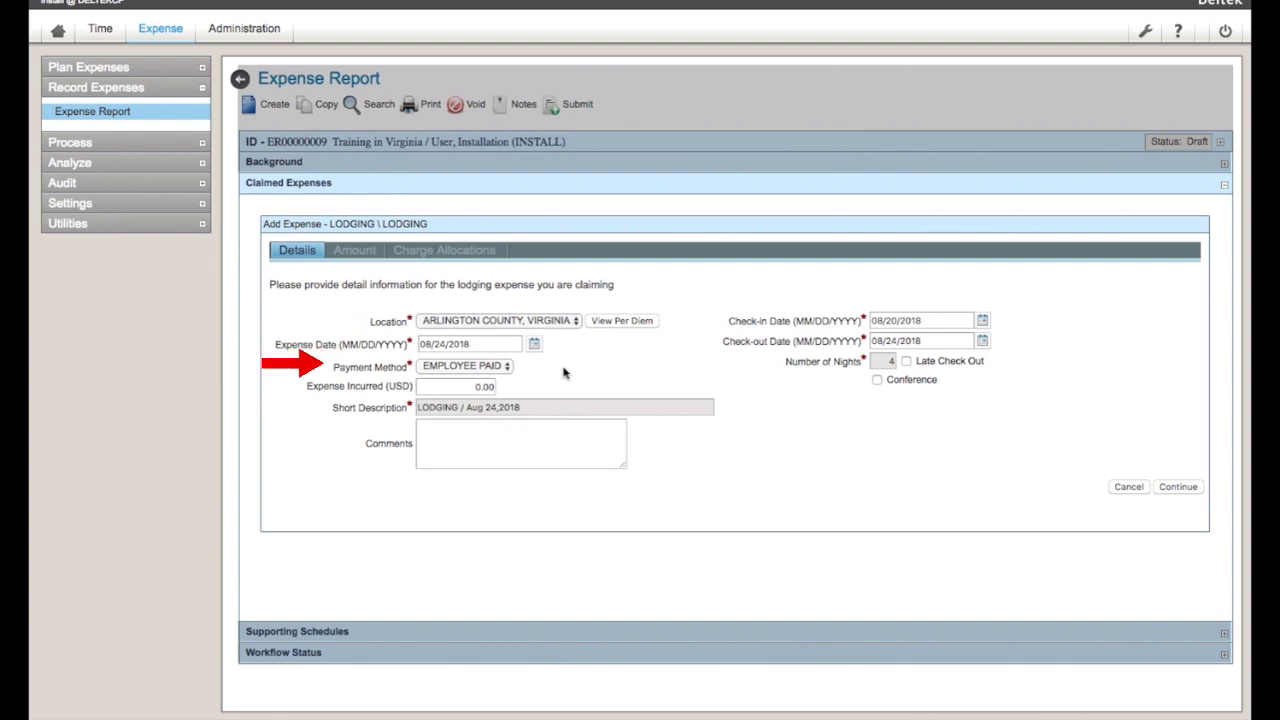
click(457, 384)
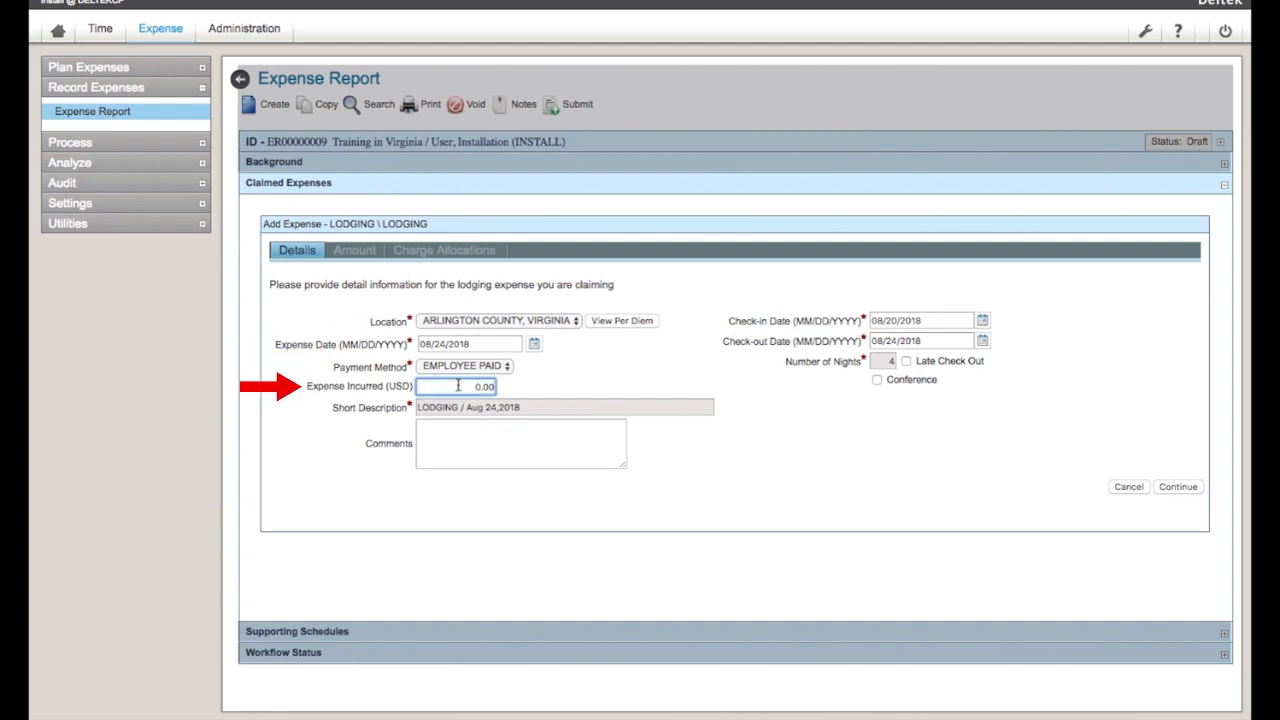
text(100)
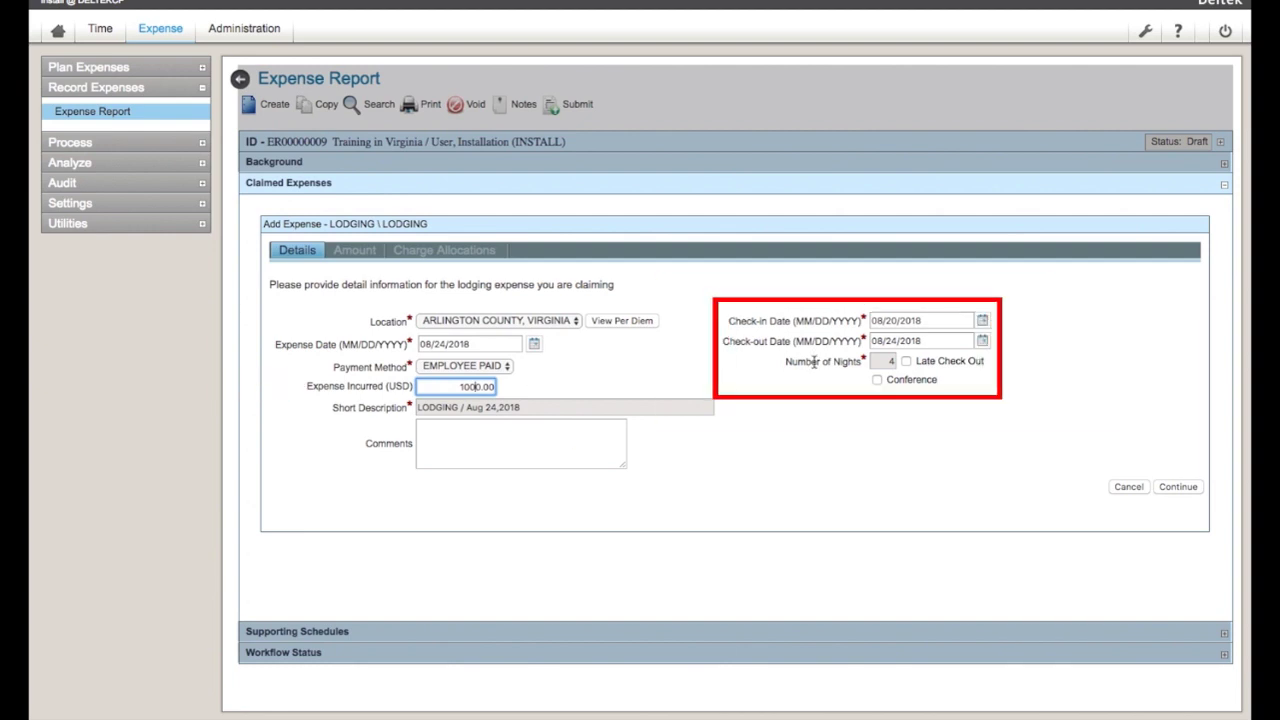
click(906, 362)
click(906, 363)
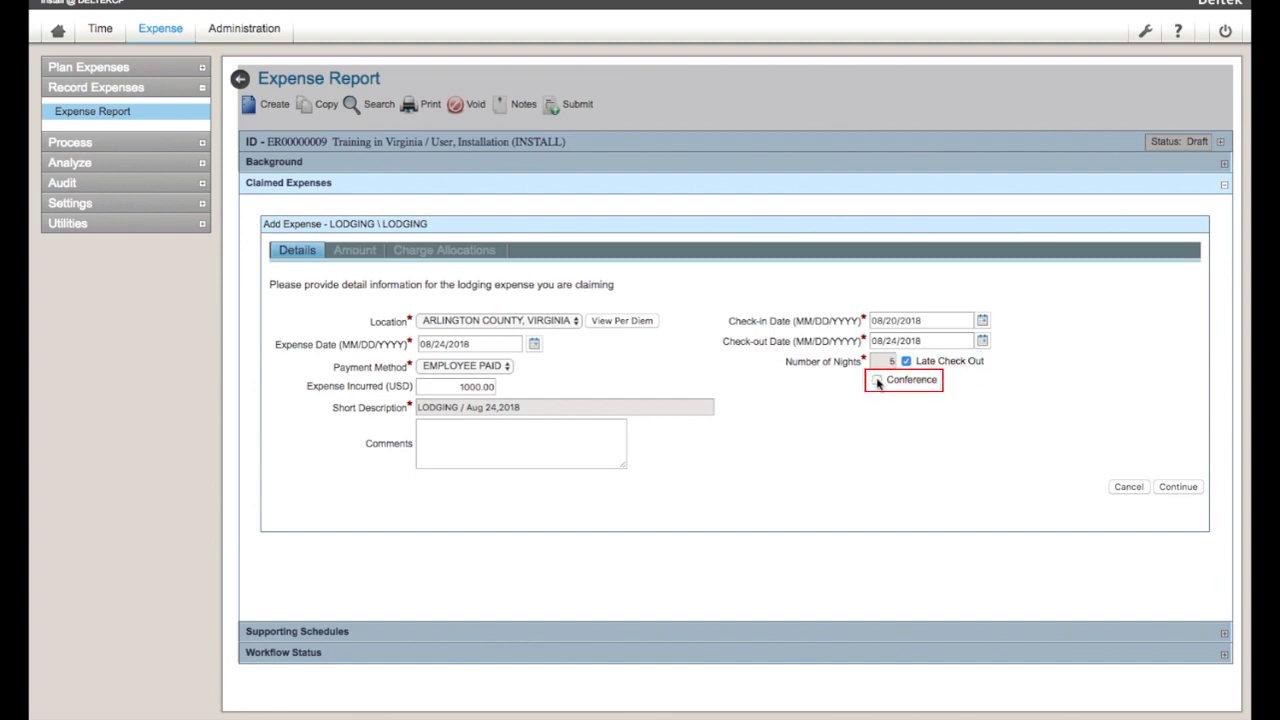
click(877, 381)
Give Aug 20 a 190.00 room rate and 10.00 tax, copied to the remaining nights
click(1166, 489)
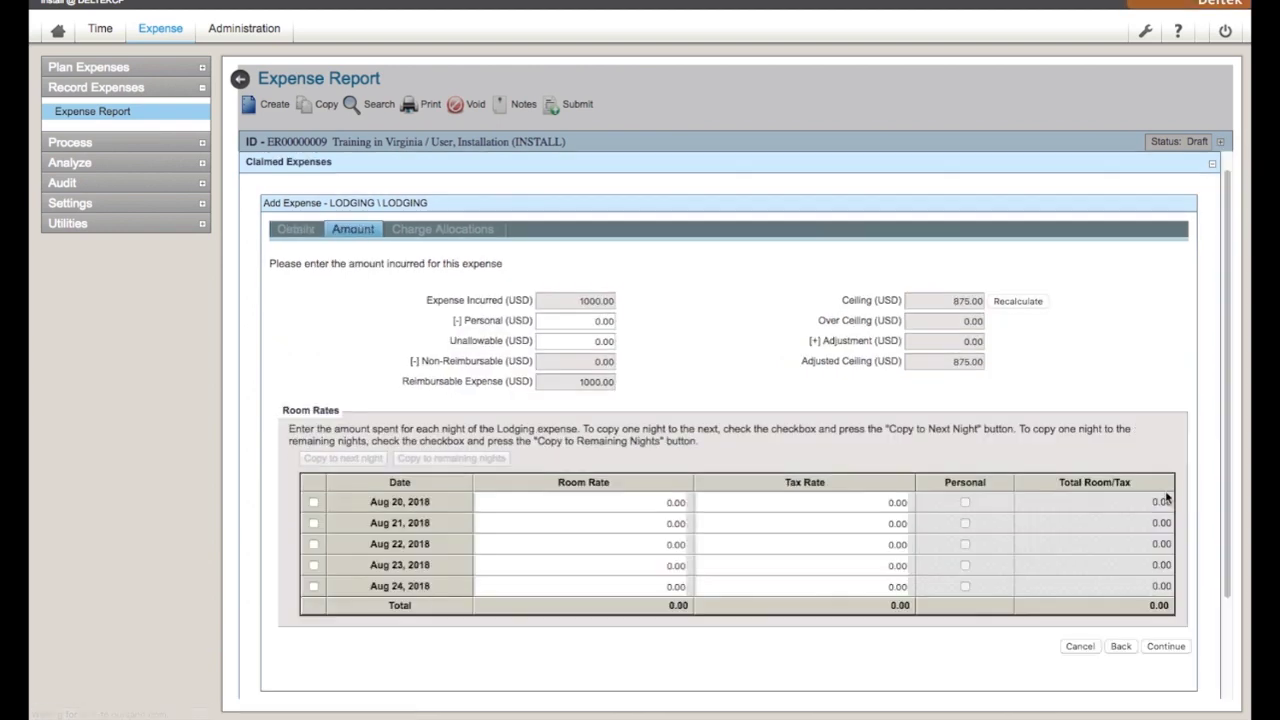
click(614, 495)
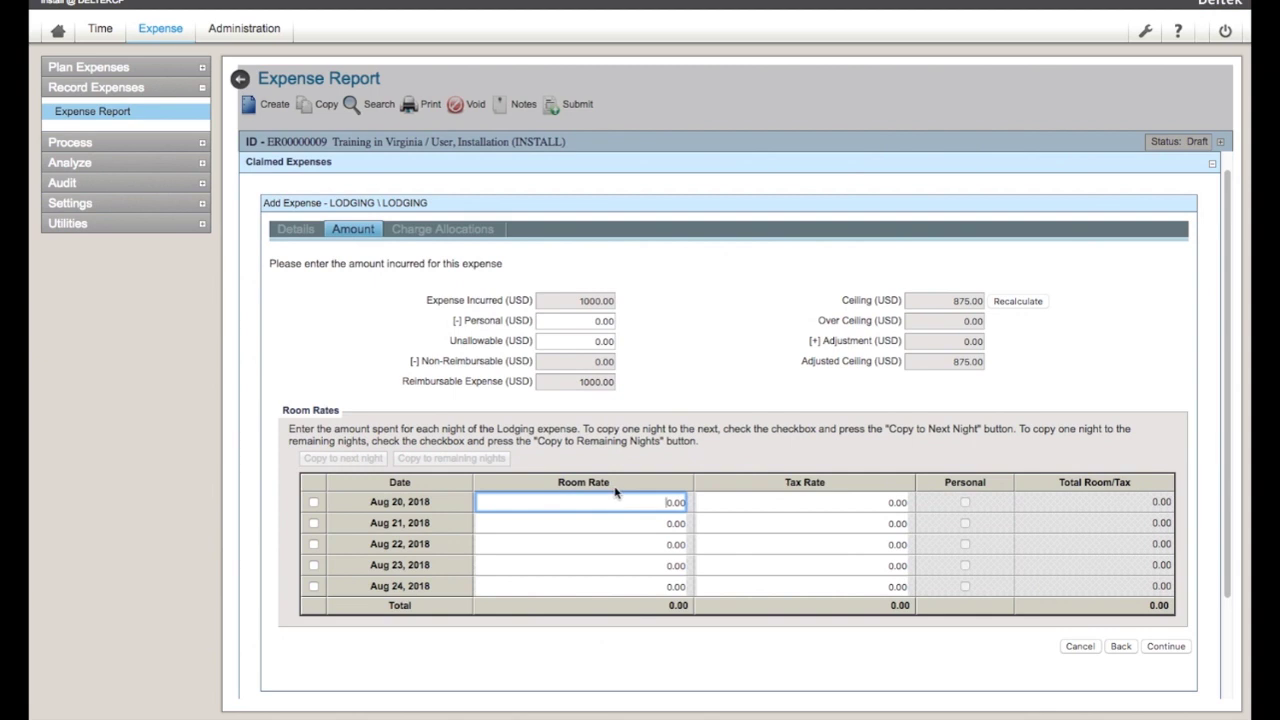
text(190.00)
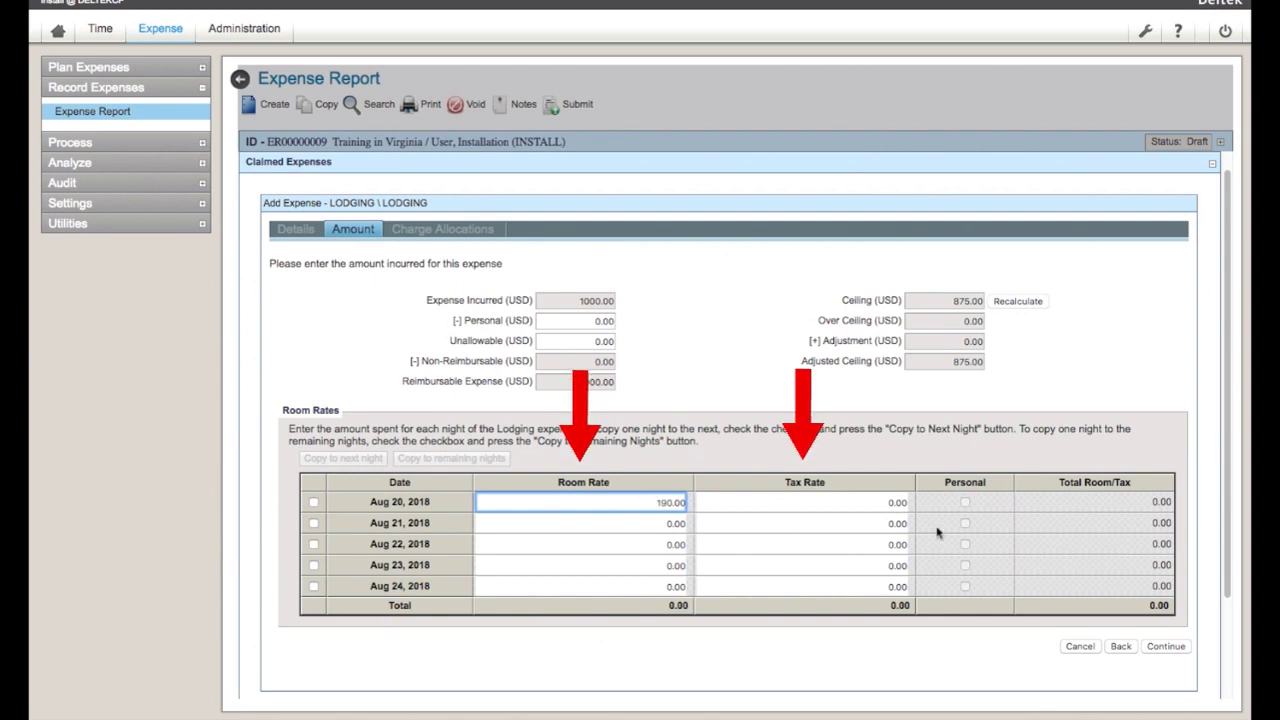
click(884, 502)
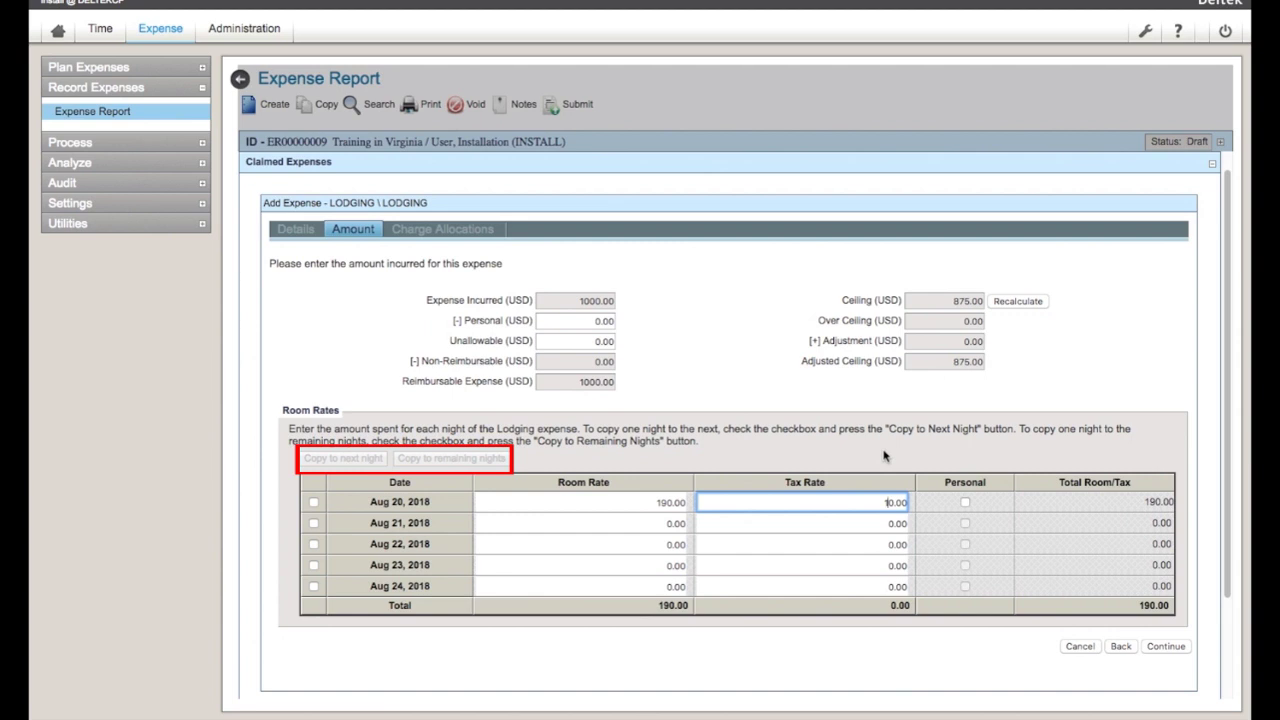
click(313, 502)
click(407, 463)
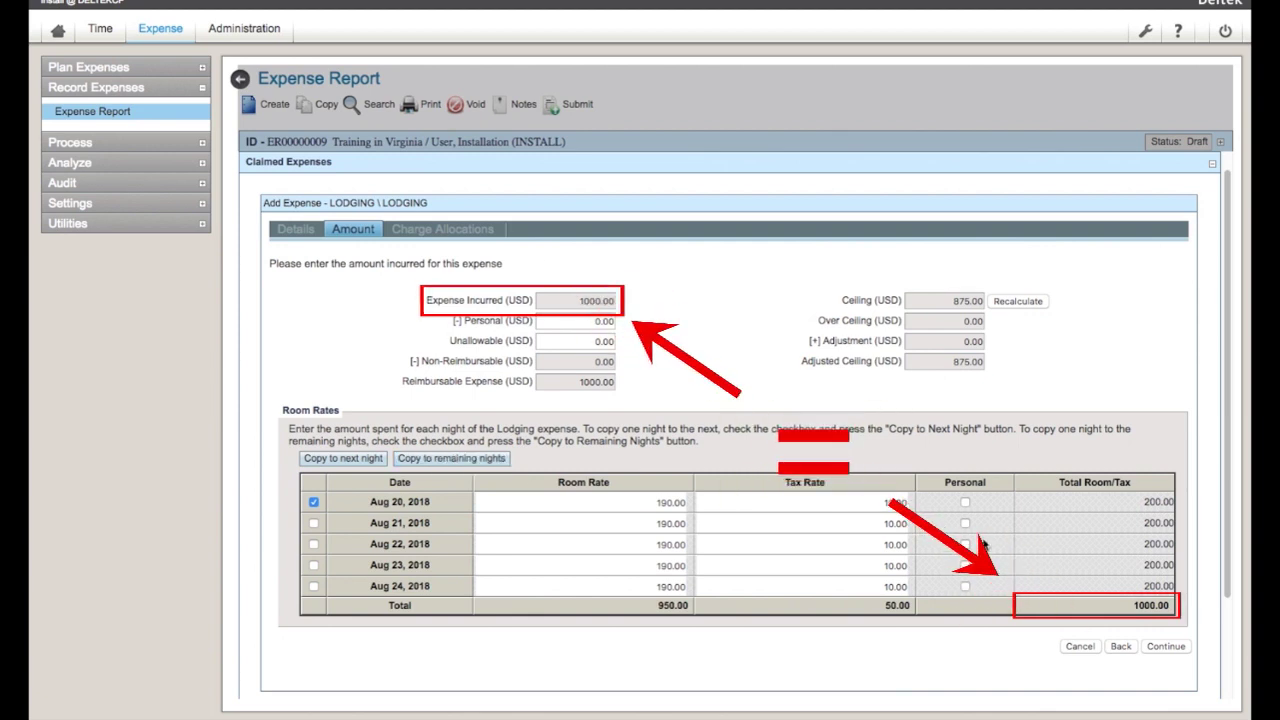
Save the lodging expense, raising the report total to 1100.00
click(1185, 648)
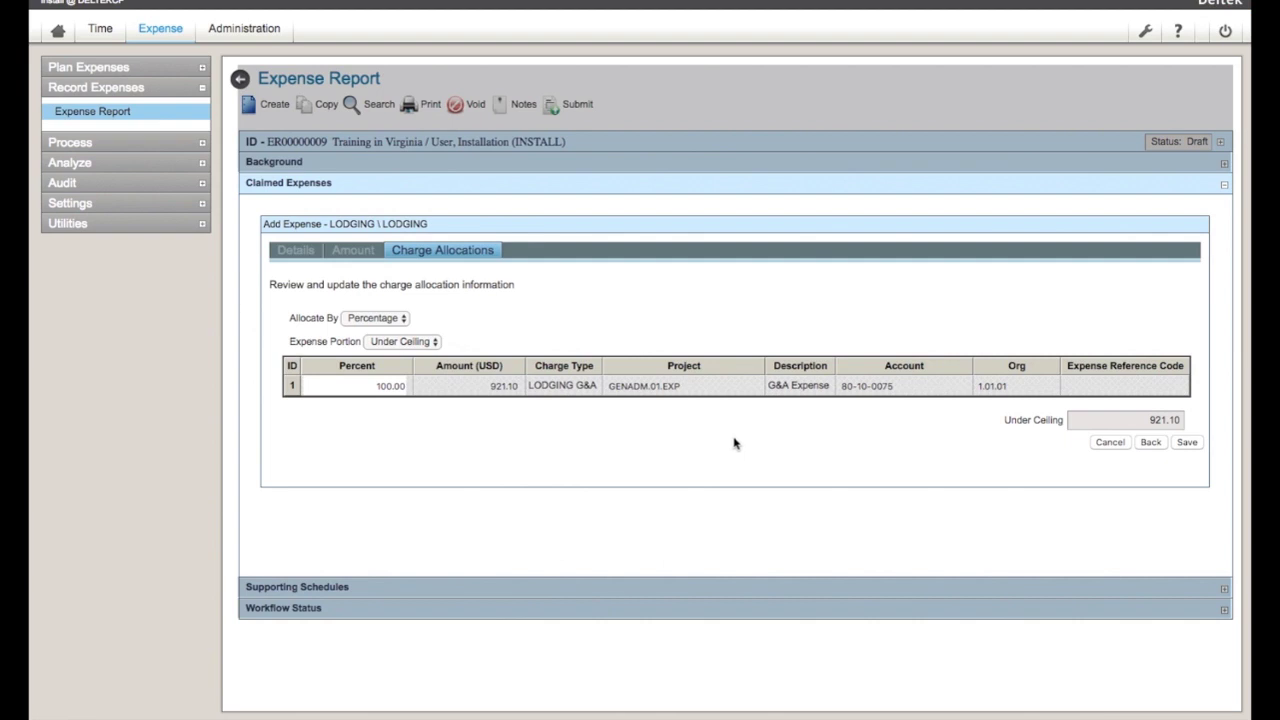
click(1186, 443)
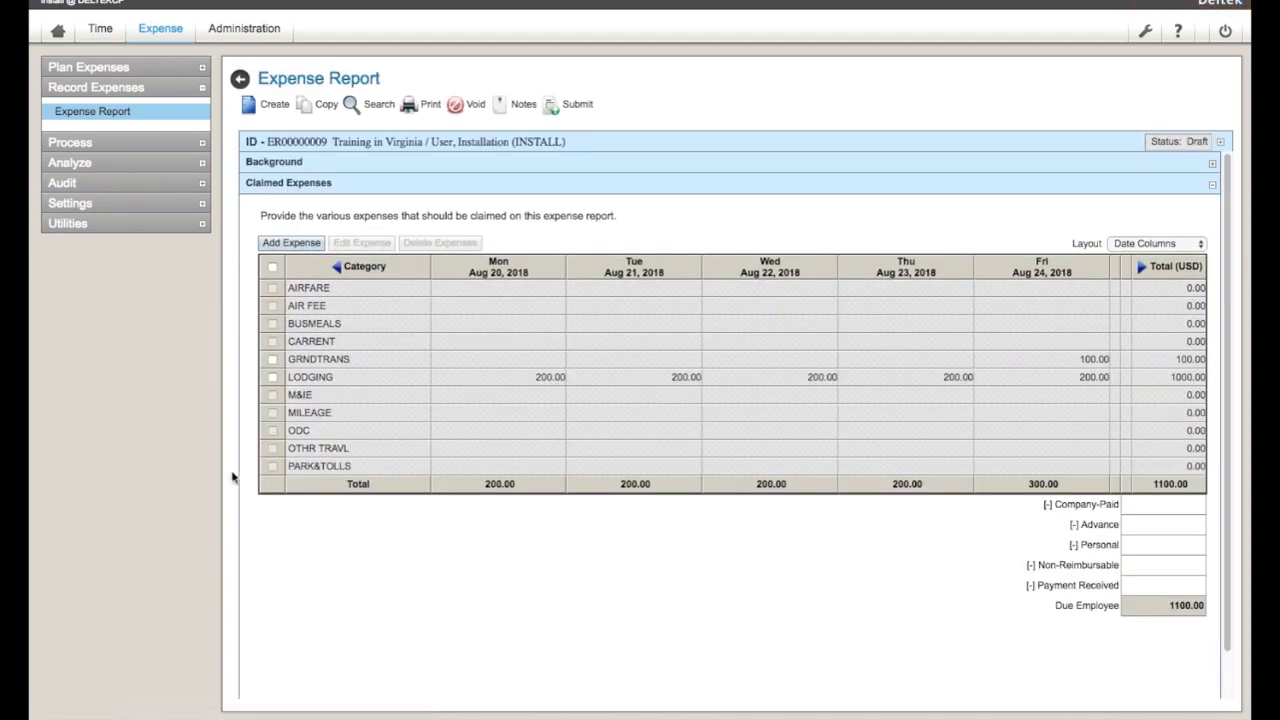
Add a 500.00 Airfare expense and advance it to the charge allocations step
click(291, 243)
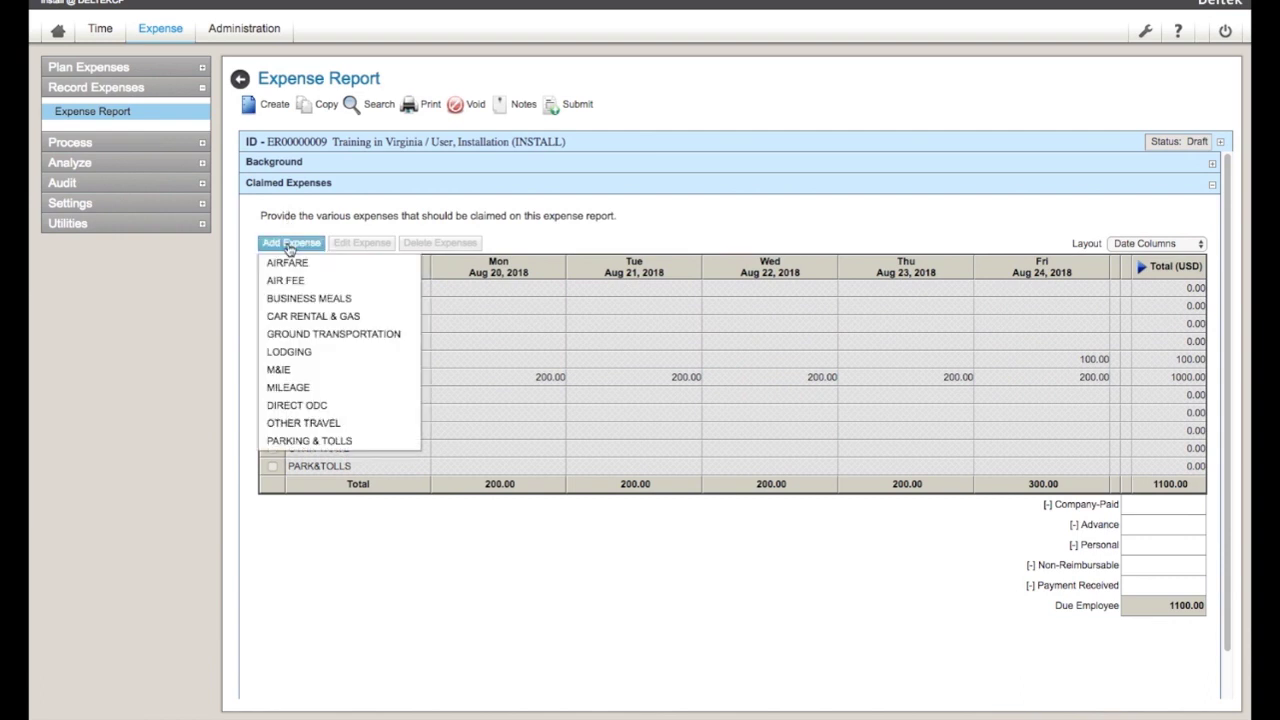
click(288, 264)
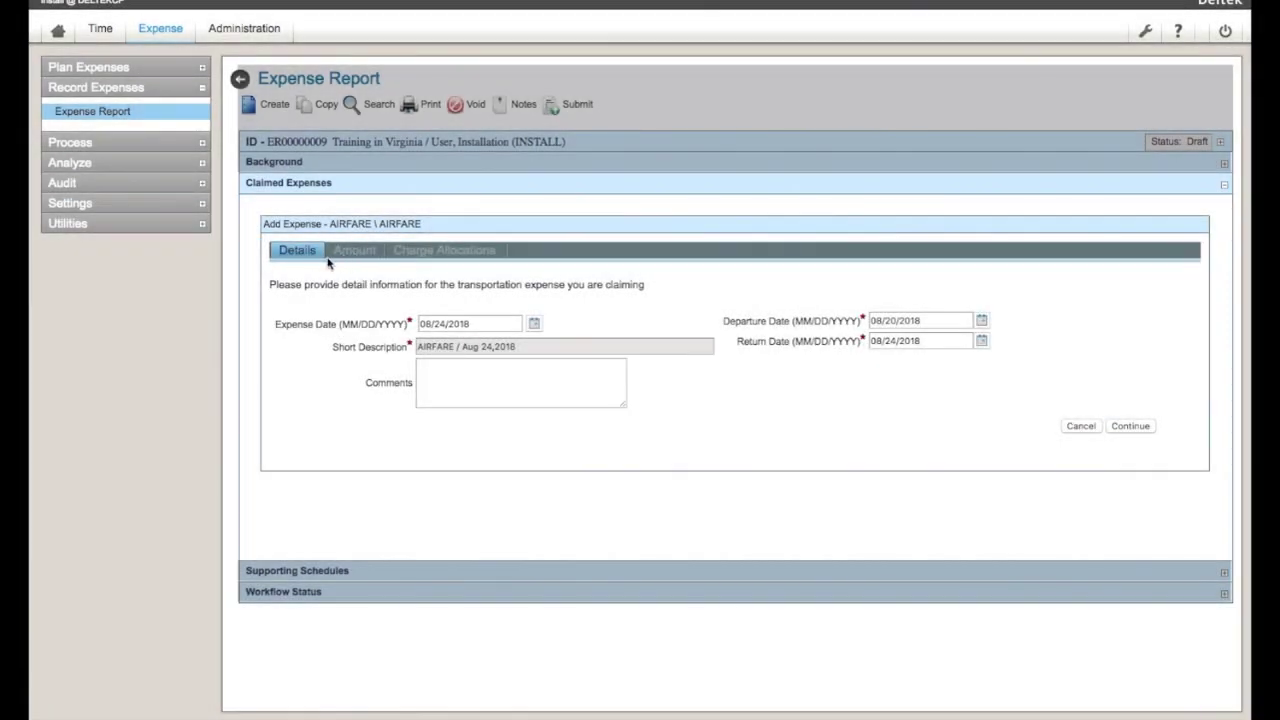
click(1118, 427)
click(613, 342)
text(500)
click(1172, 452)
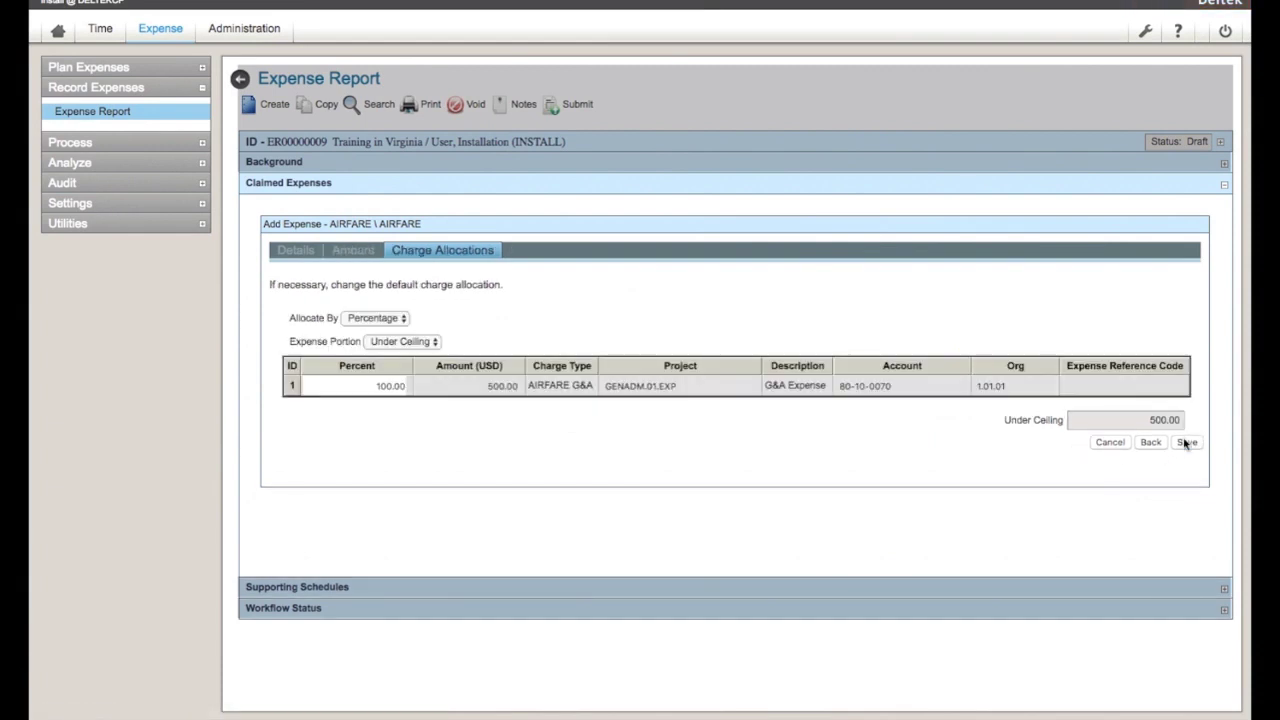
Save the 500.00 Aug 24 airfare expense to the report and uncheck the AIRFARE row
click(1182, 444)
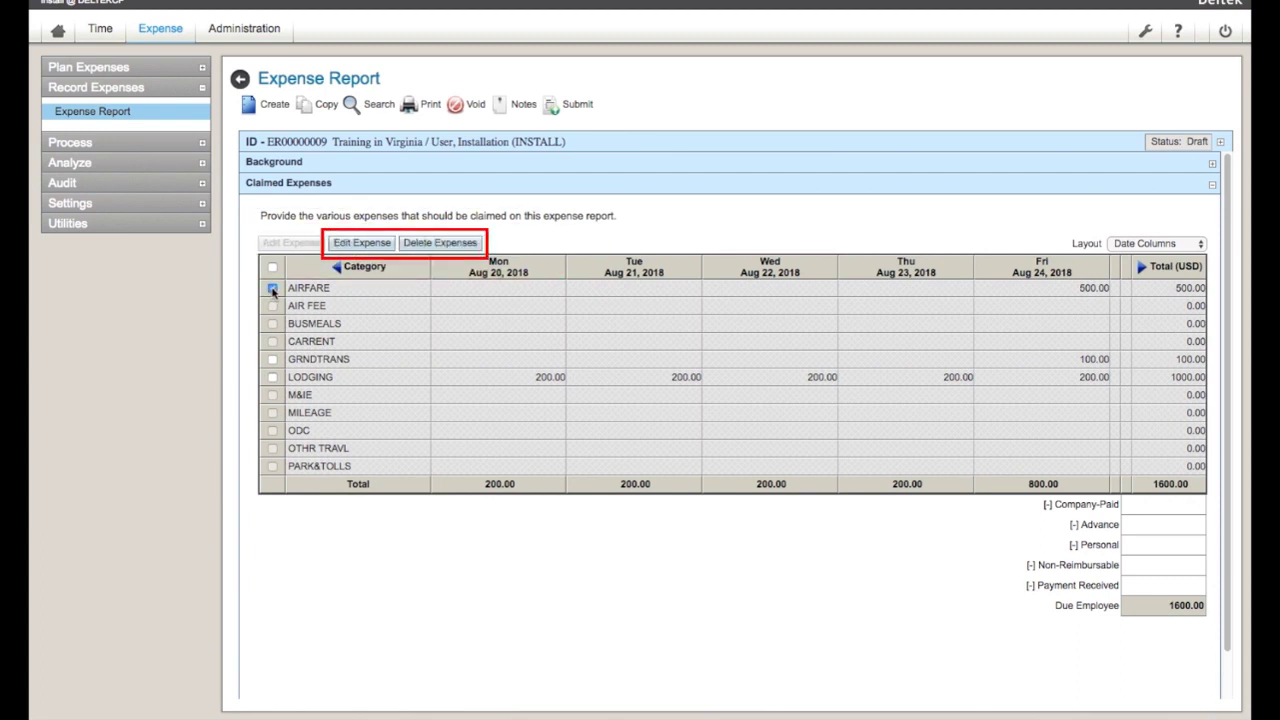
click(272, 289)
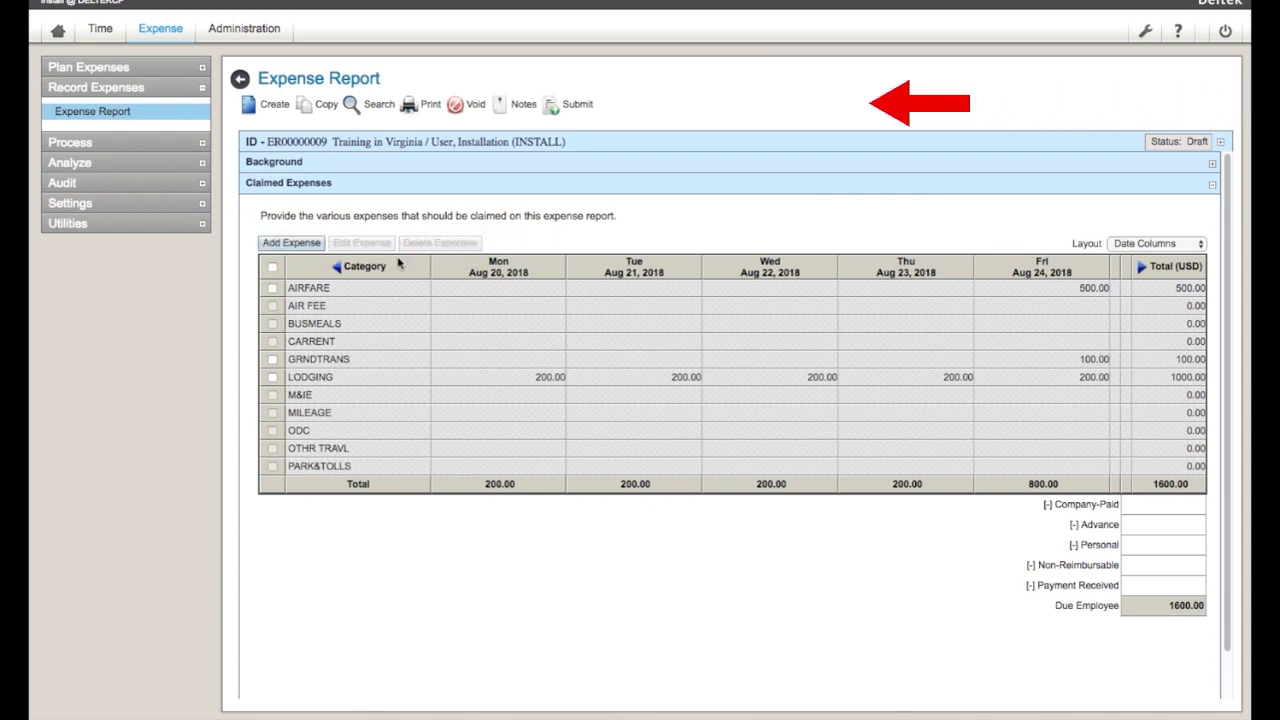
Submit the report to reach the signature page listing the 100.00, 1000.00 and 500.00 expenses
click(580, 106)
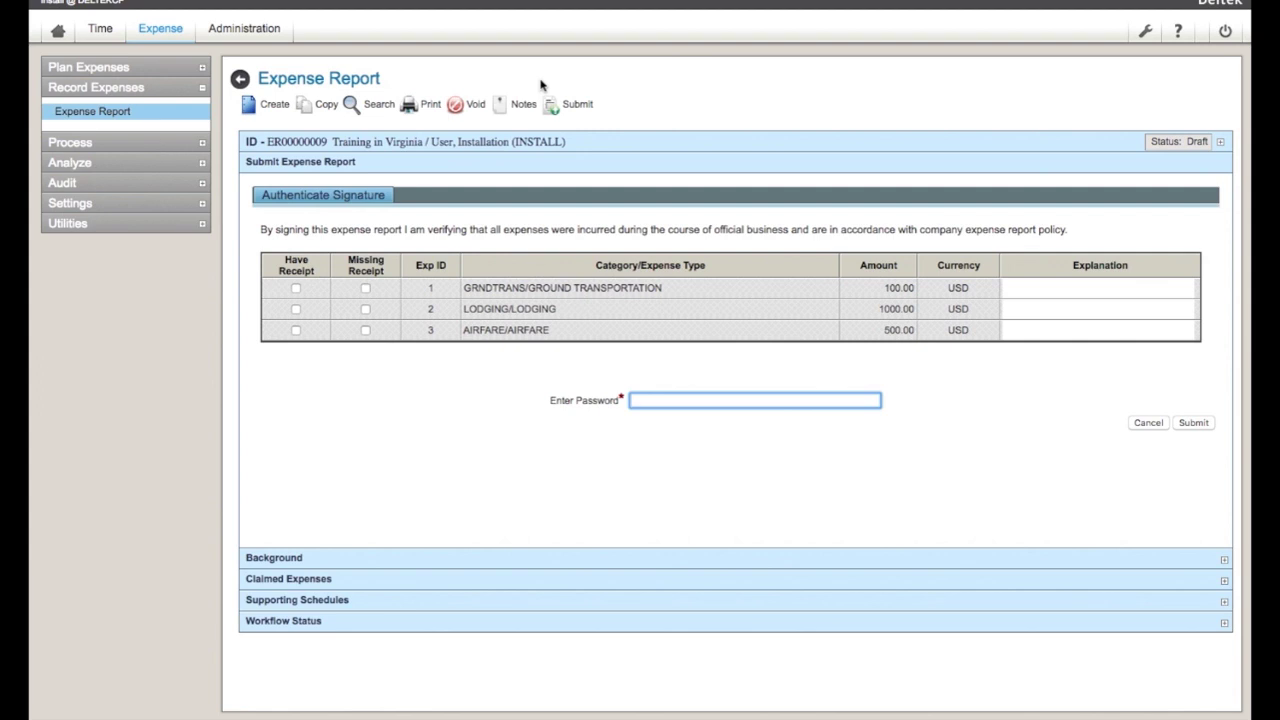
Mark receipts present for ground transportation, lodging and airfare, enter the account password, and submit
click(295, 288)
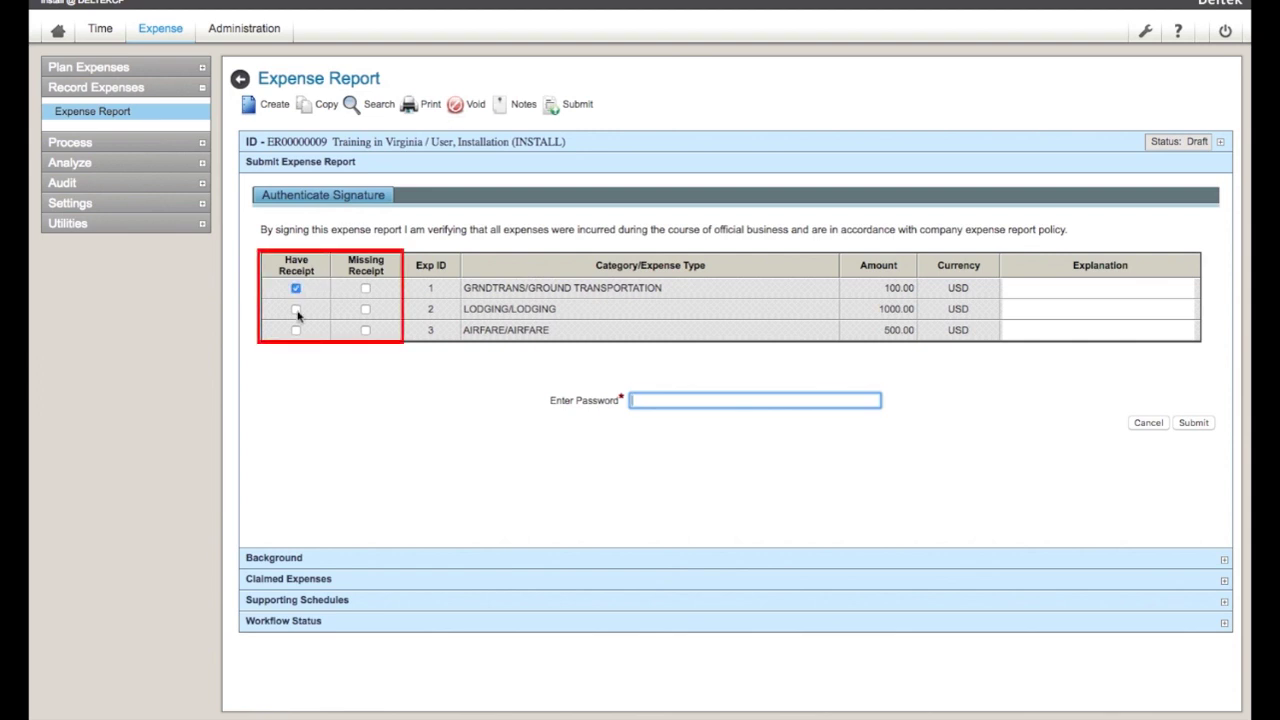
click(295, 309)
click(295, 330)
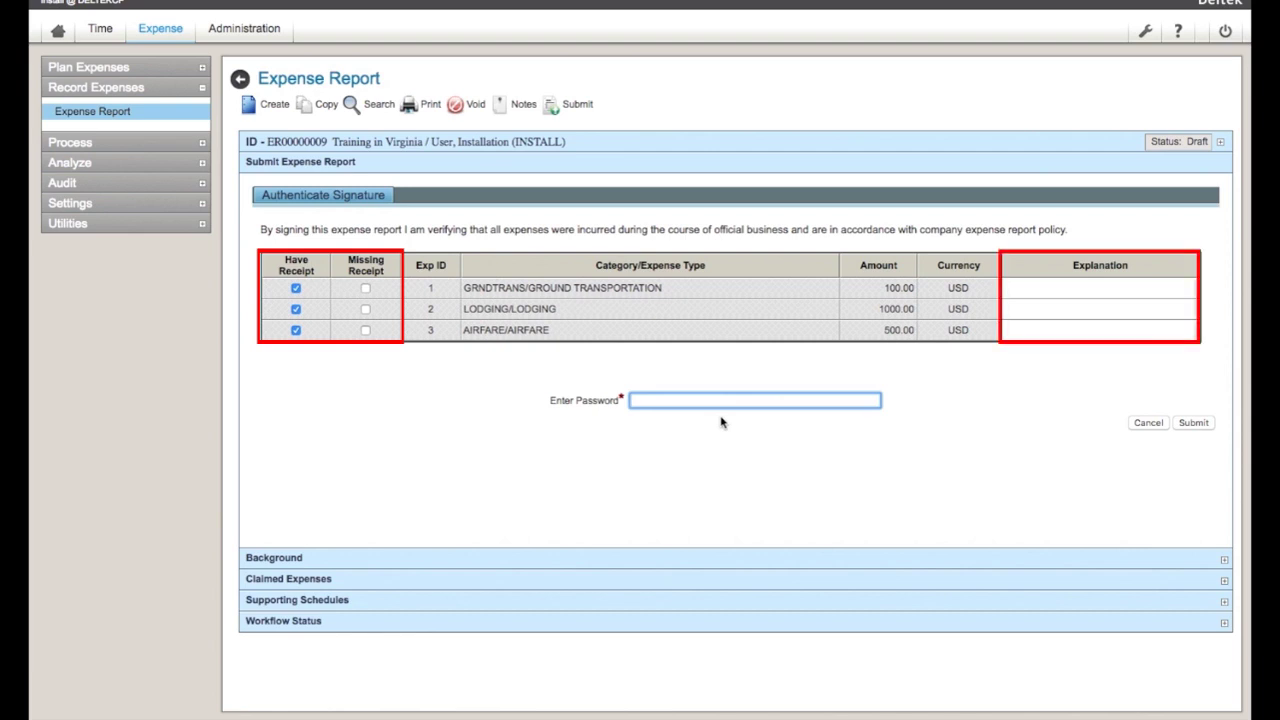
text(•••••••••)
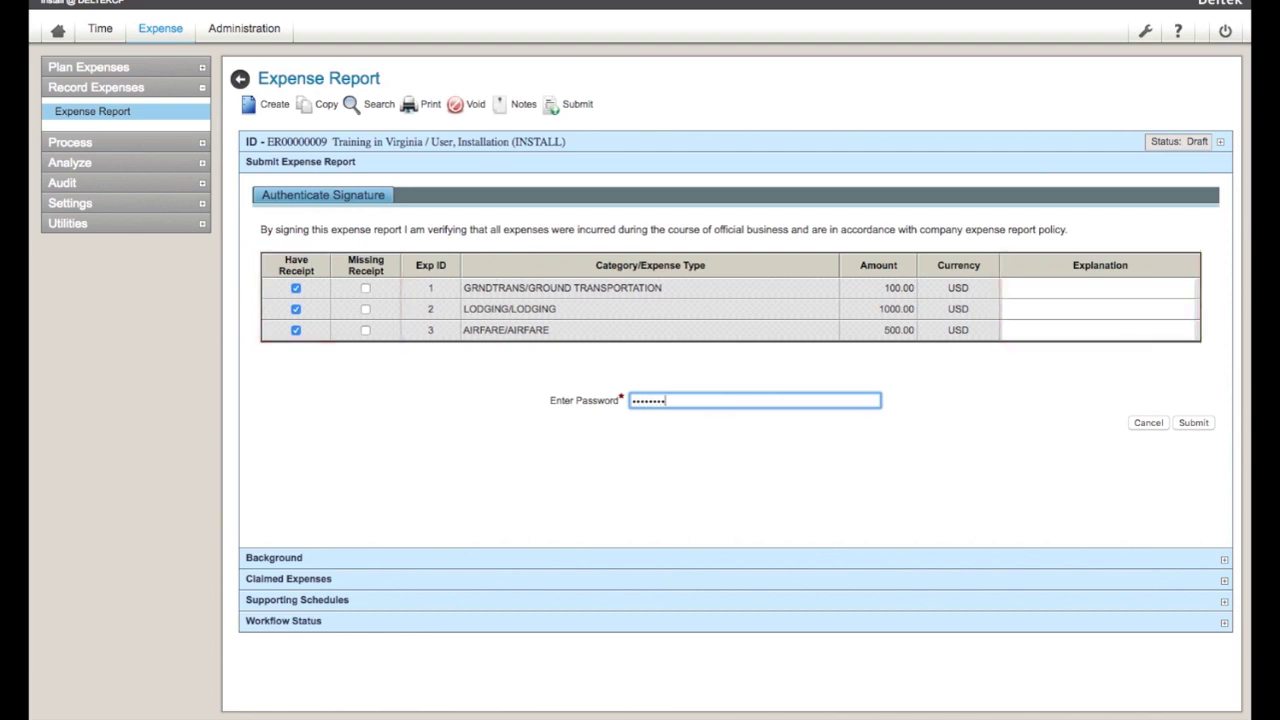
click(1187, 427)
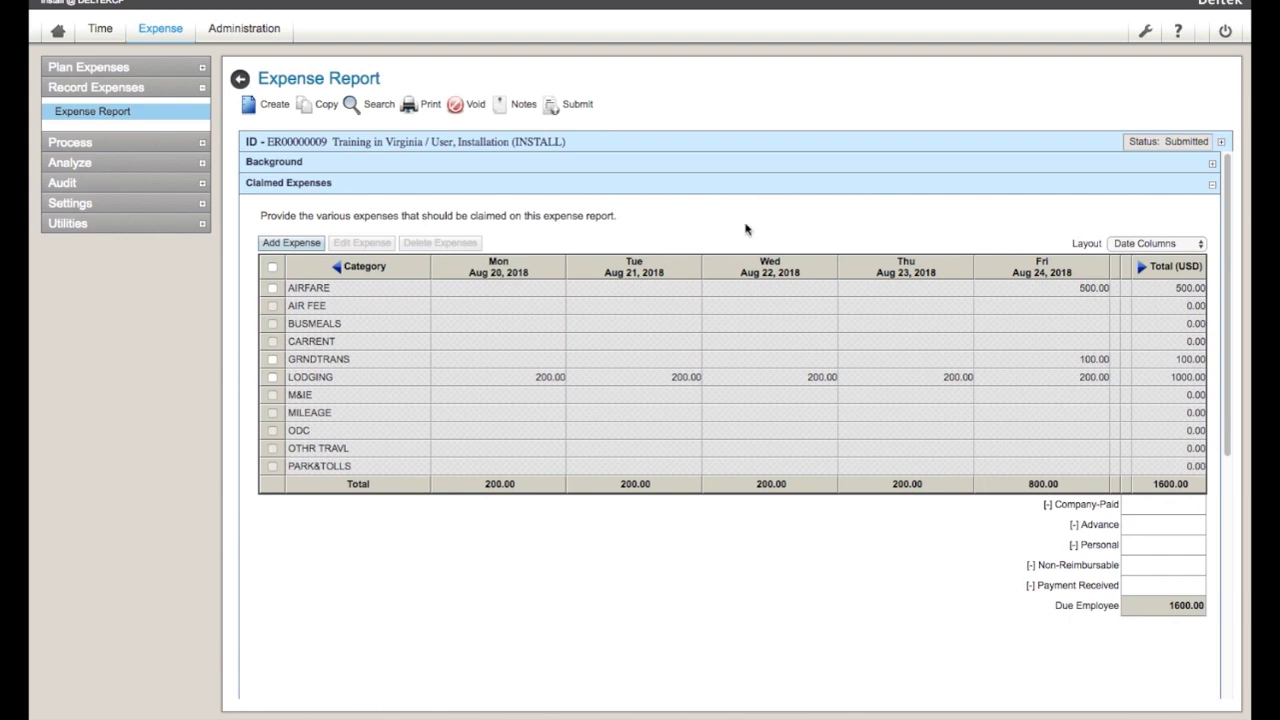
Attach AIRFARE RECEIPT.pdf to the airfare expense in Workflow Status and submit it
scroll(720, 320, down, 5)
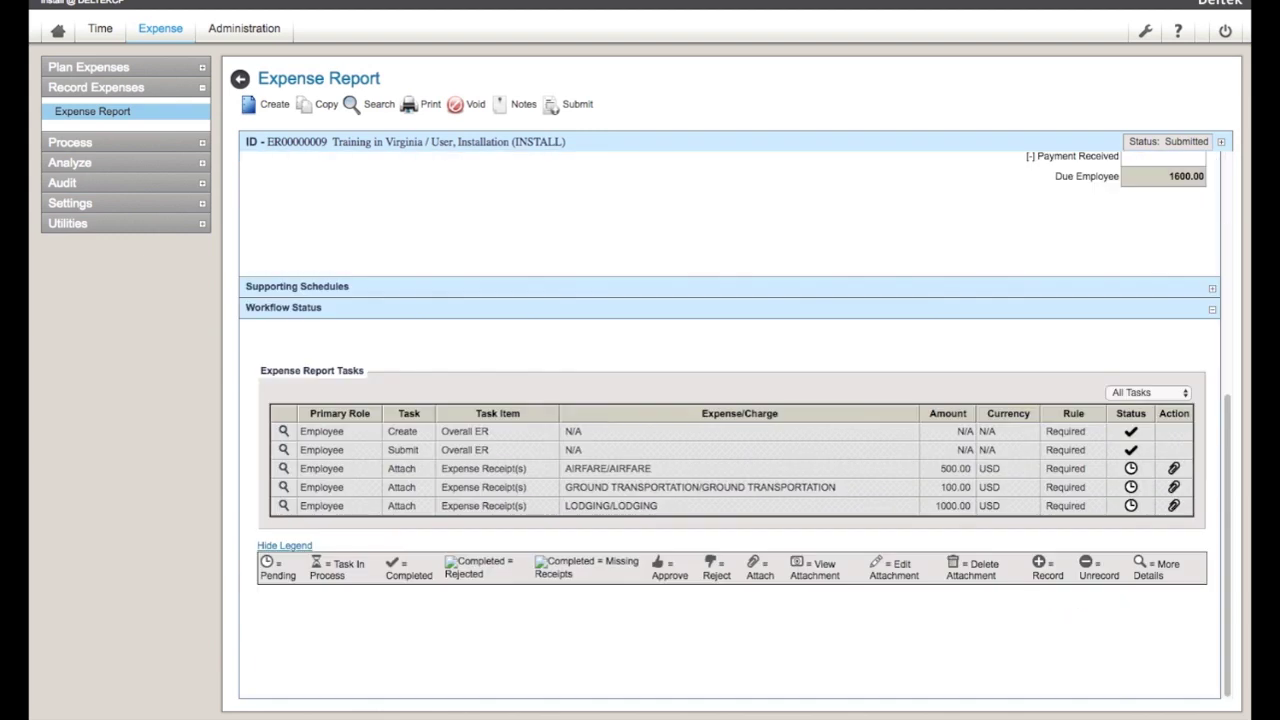
click(1174, 468)
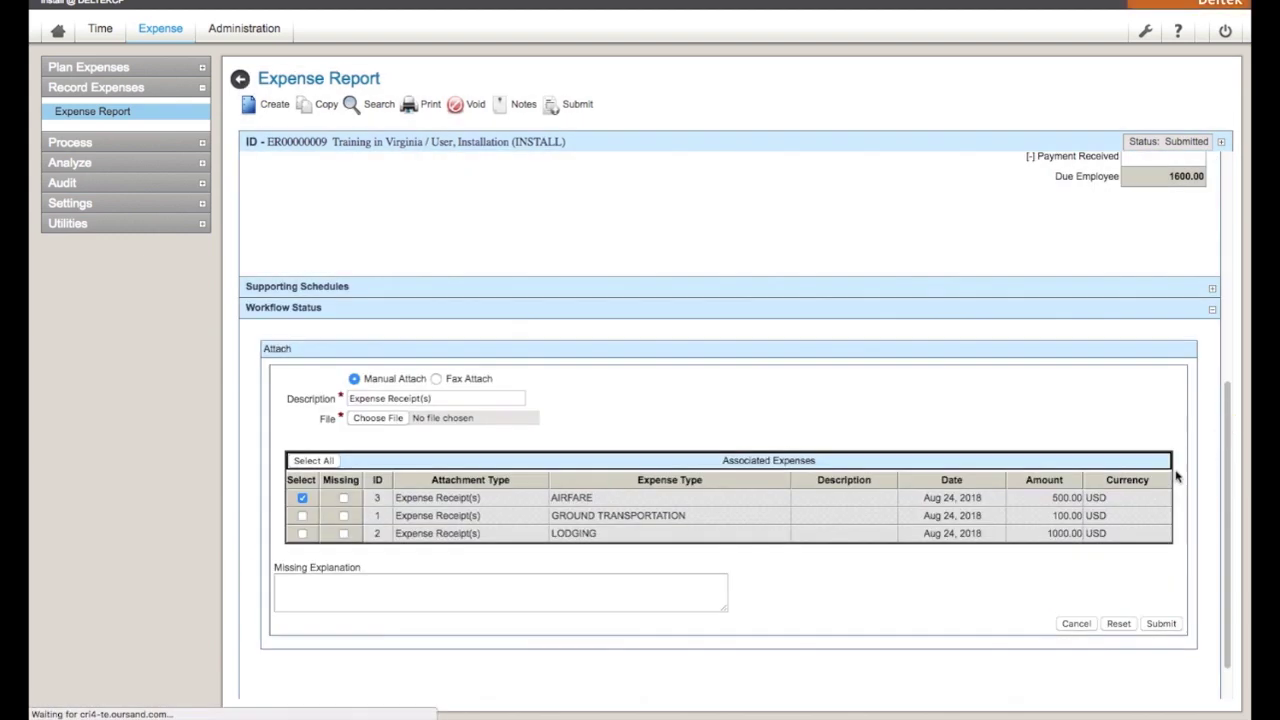
click(358, 418)
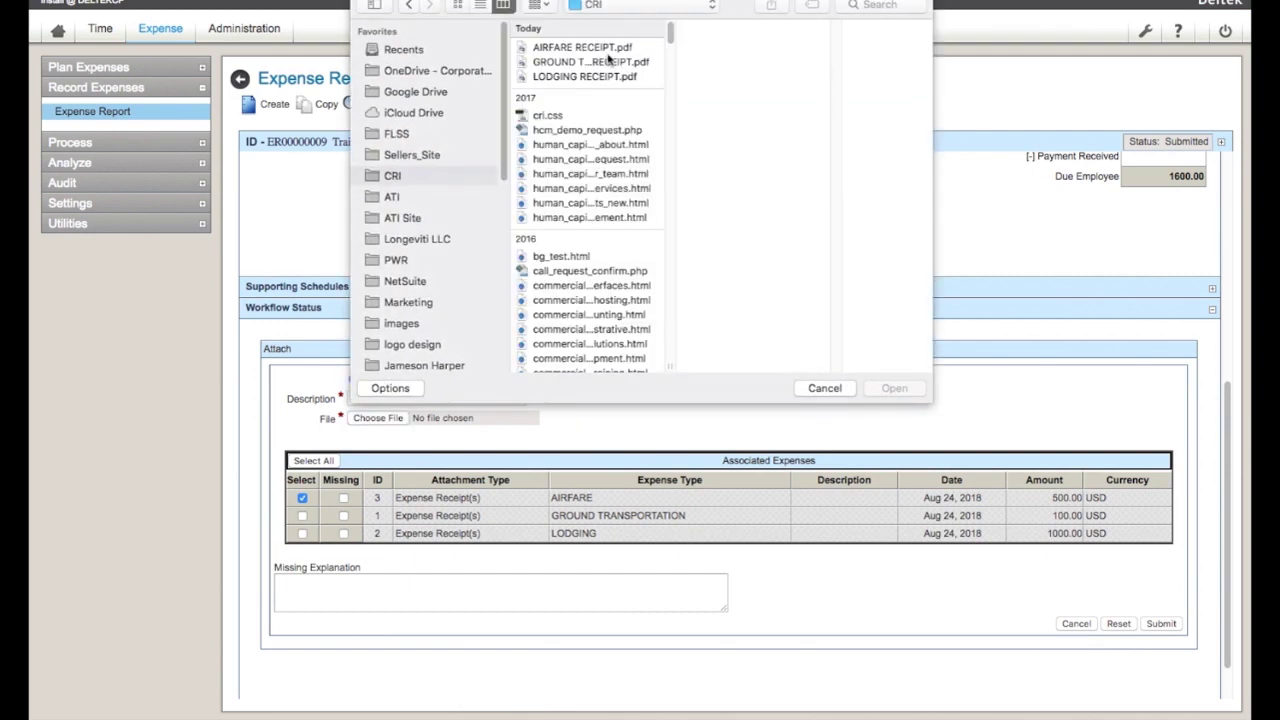
click(606, 50)
click(905, 390)
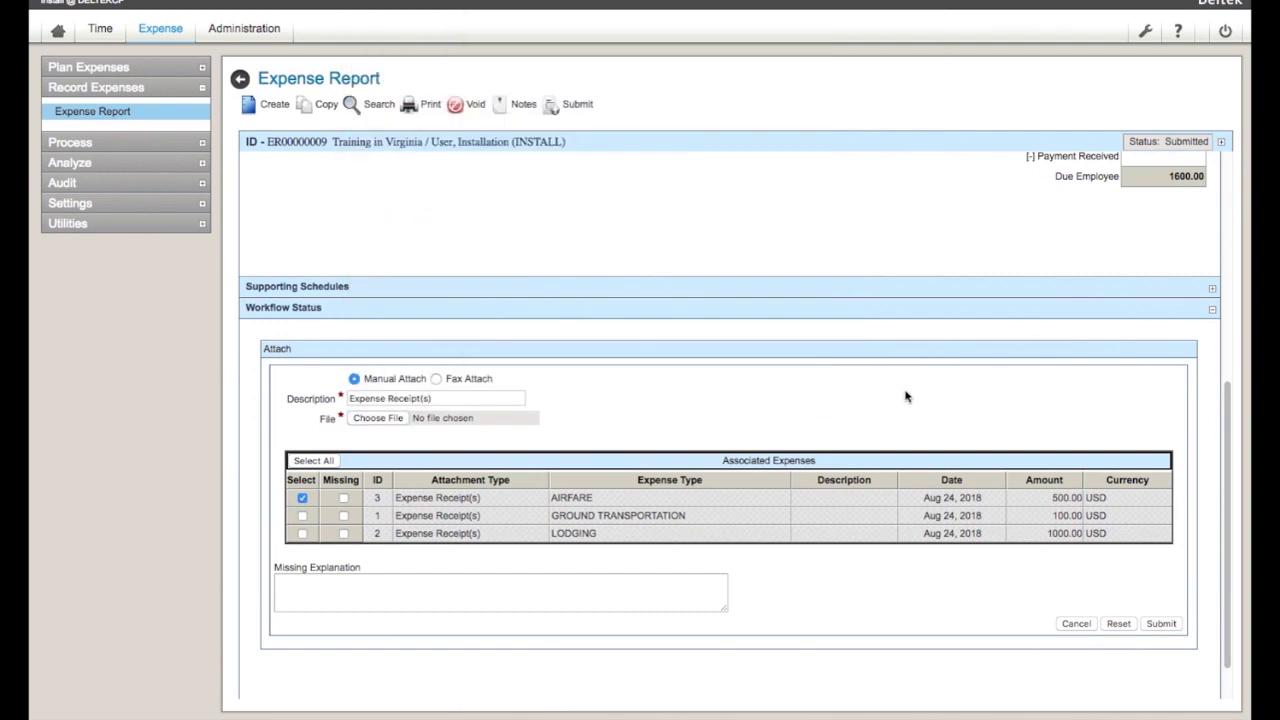
click(1166, 625)
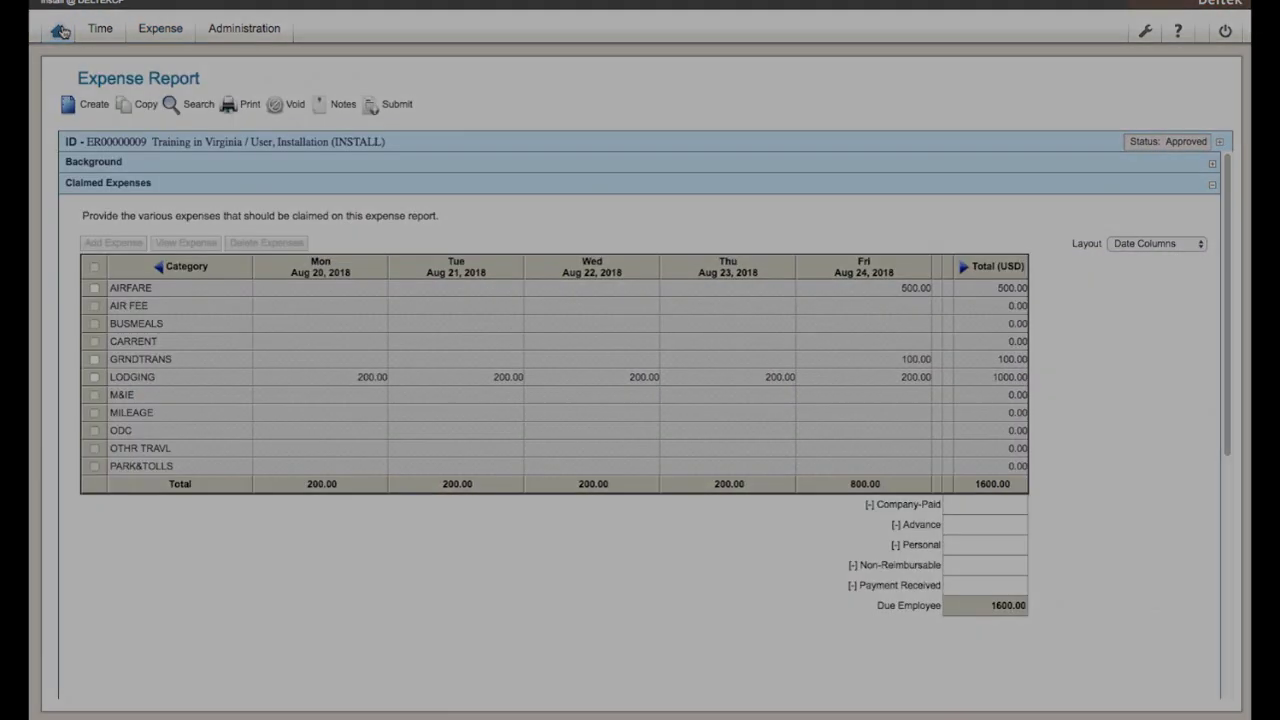
Return to MyDesktop, showing 2 reports pending submission and 1 pending attachments
click(60, 32)
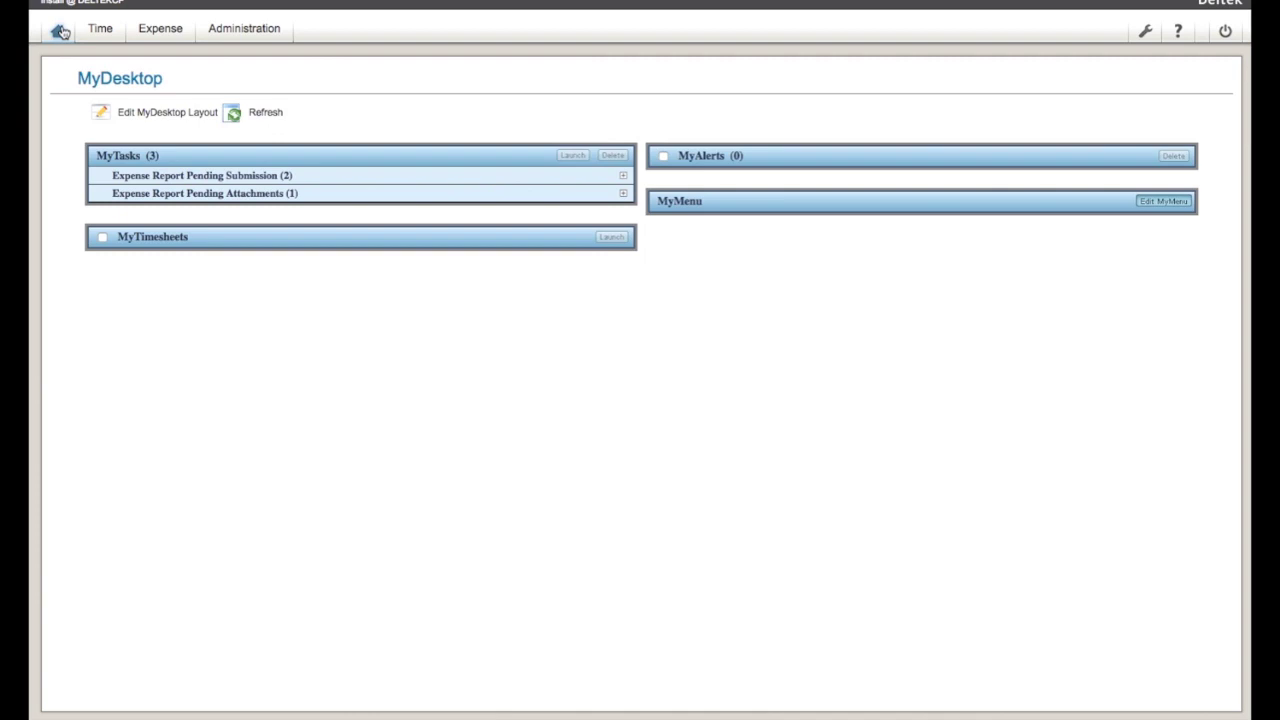
Open the Expense Report page under Record Expenses in the Expense module
click(168, 36)
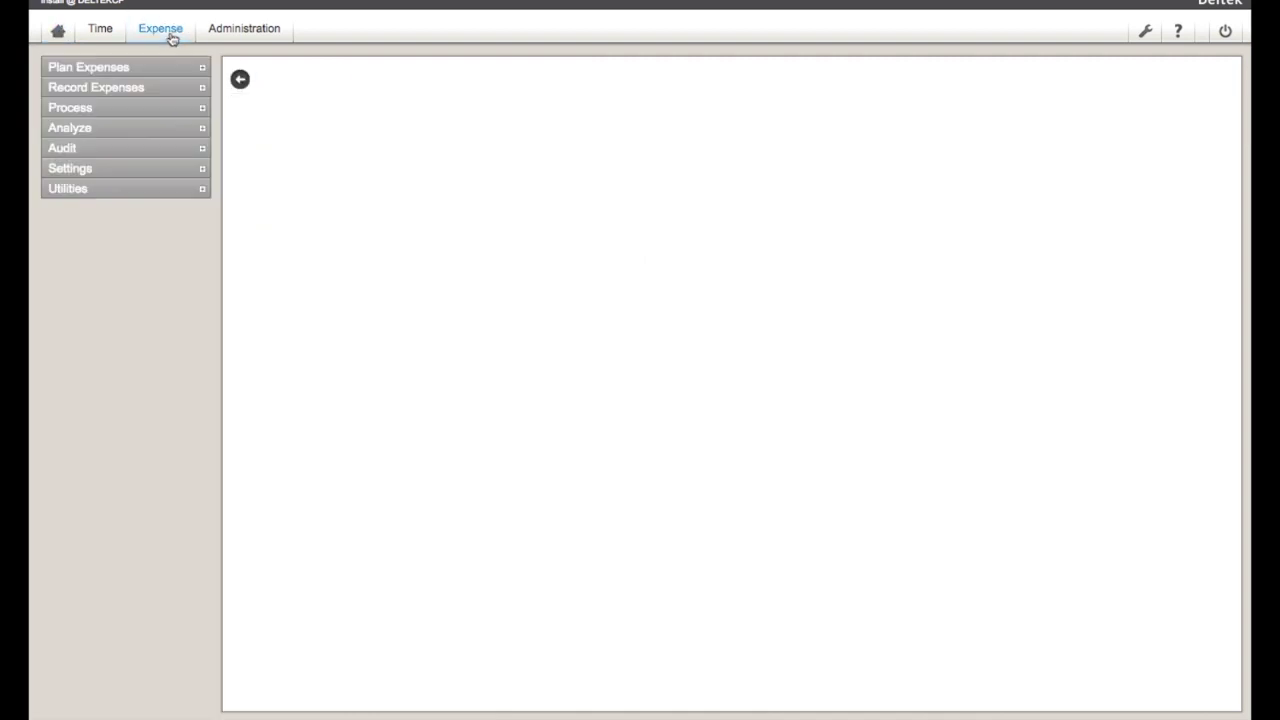
click(117, 91)
click(106, 114)
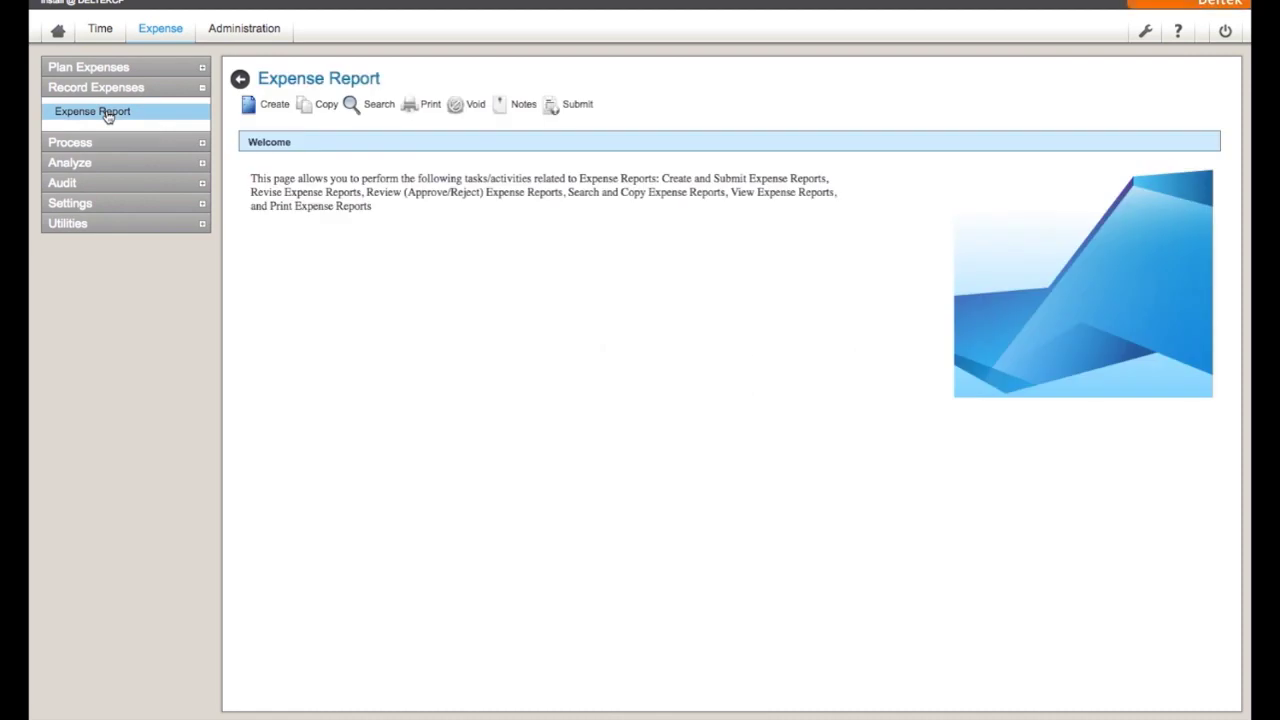
Search reports as Primary Administrator in Company 1 and open ER00000008 Training in DC
click(352, 106)
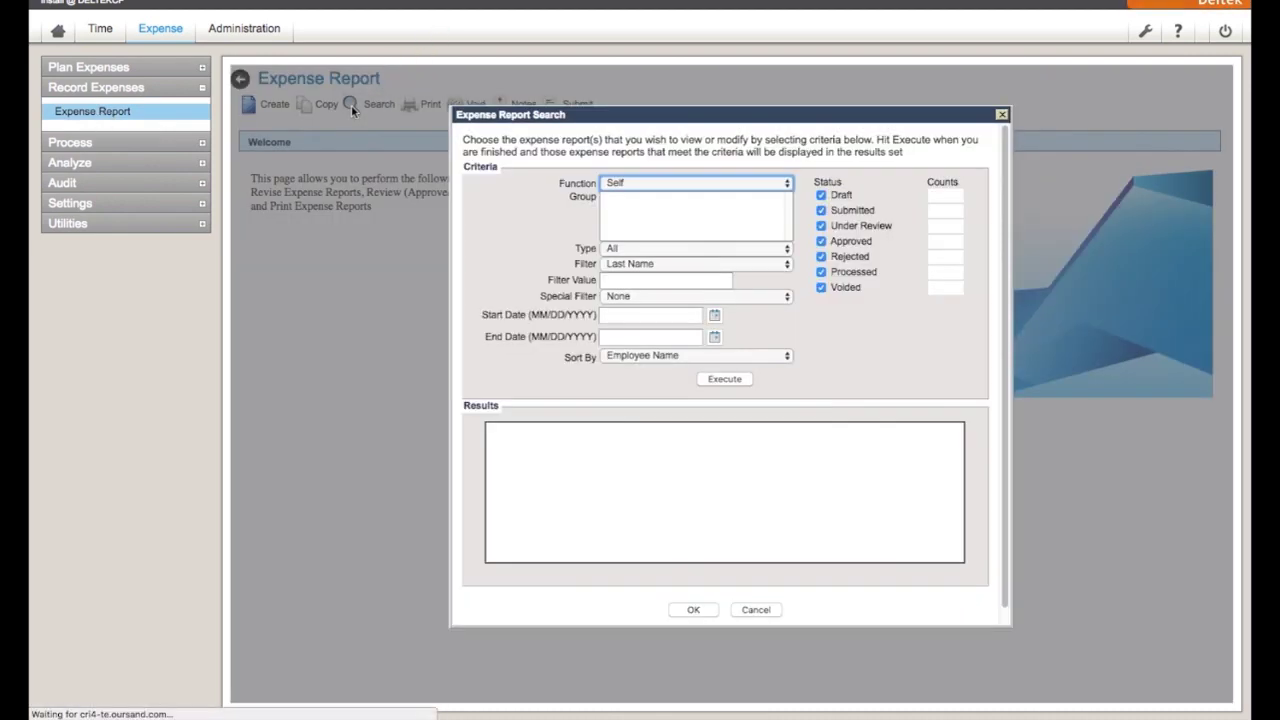
click(787, 185)
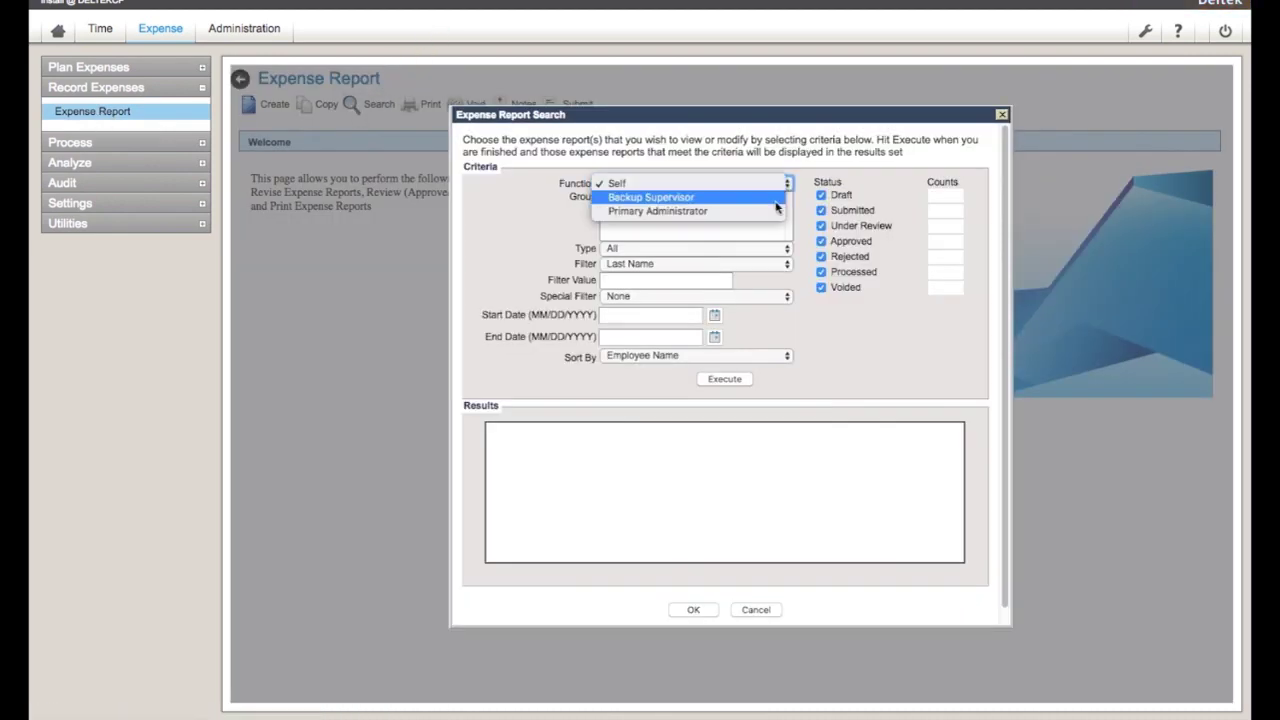
click(766, 211)
click(635, 200)
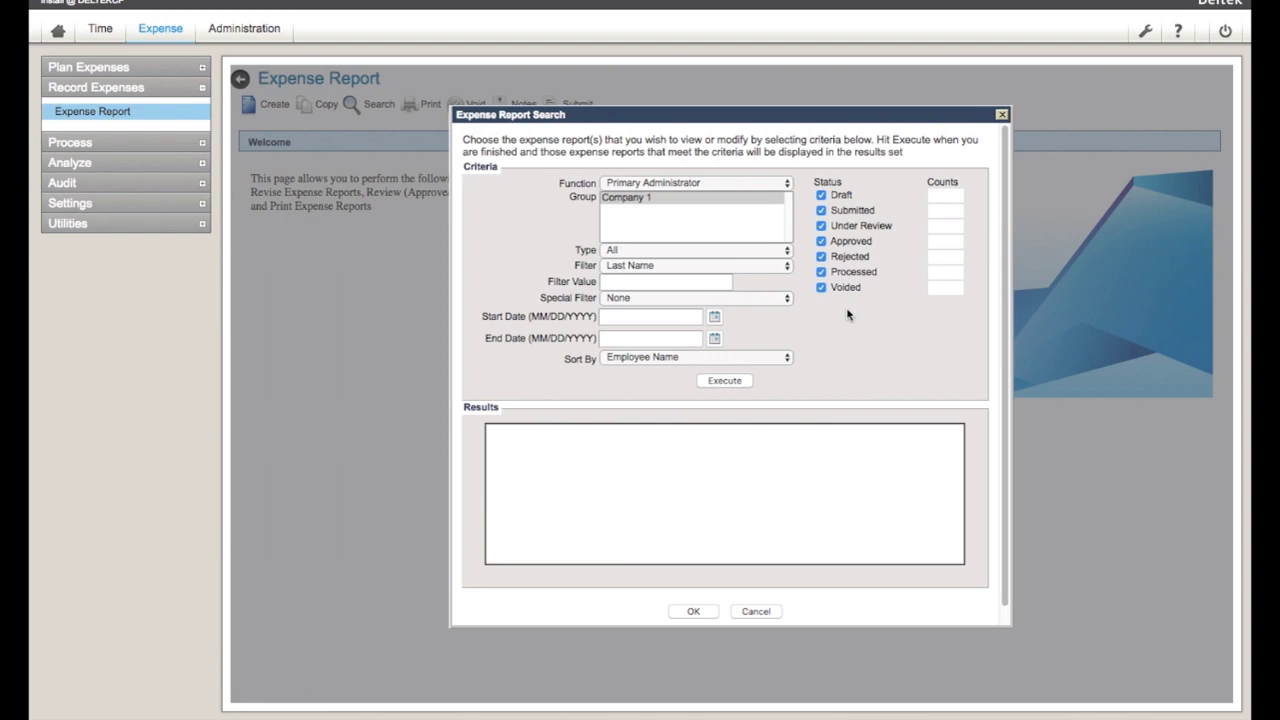
click(735, 384)
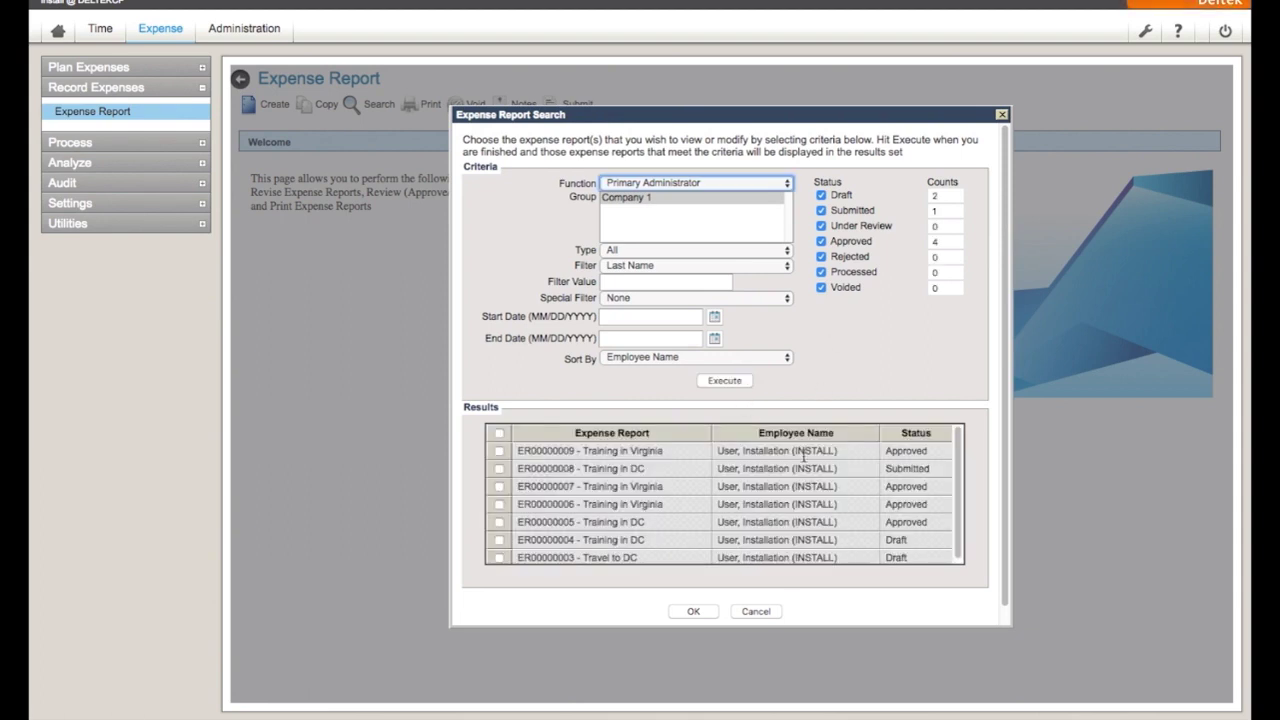
click(499, 468)
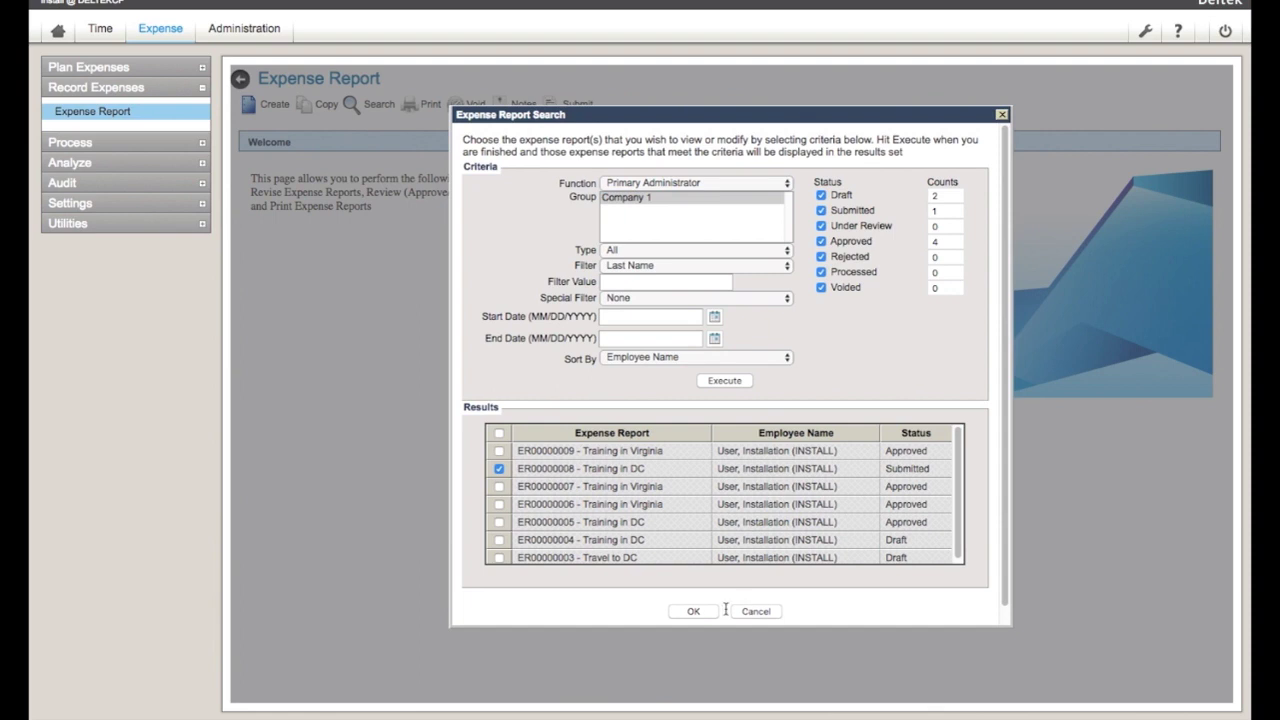
click(695, 611)
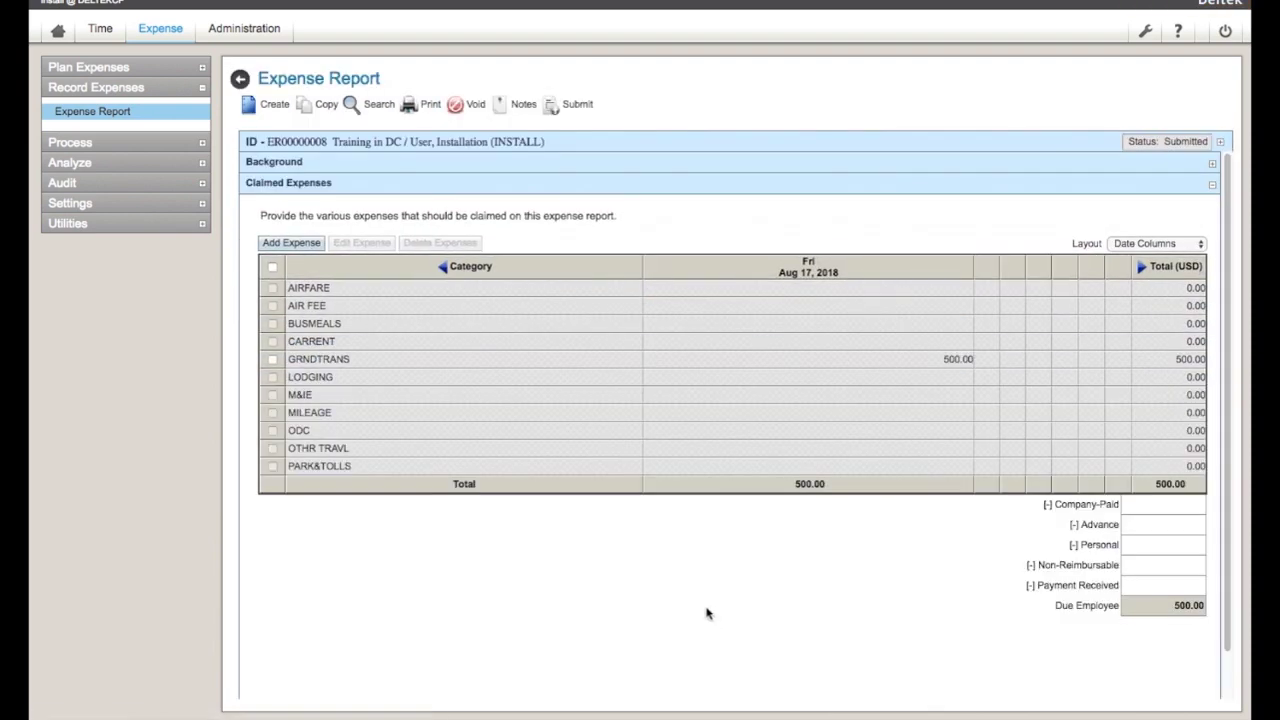
Review ER00000008's Supporting Schedules and Workflow Status tasks, then go back to MyDesktop
scroll(706, 613, down, 1)
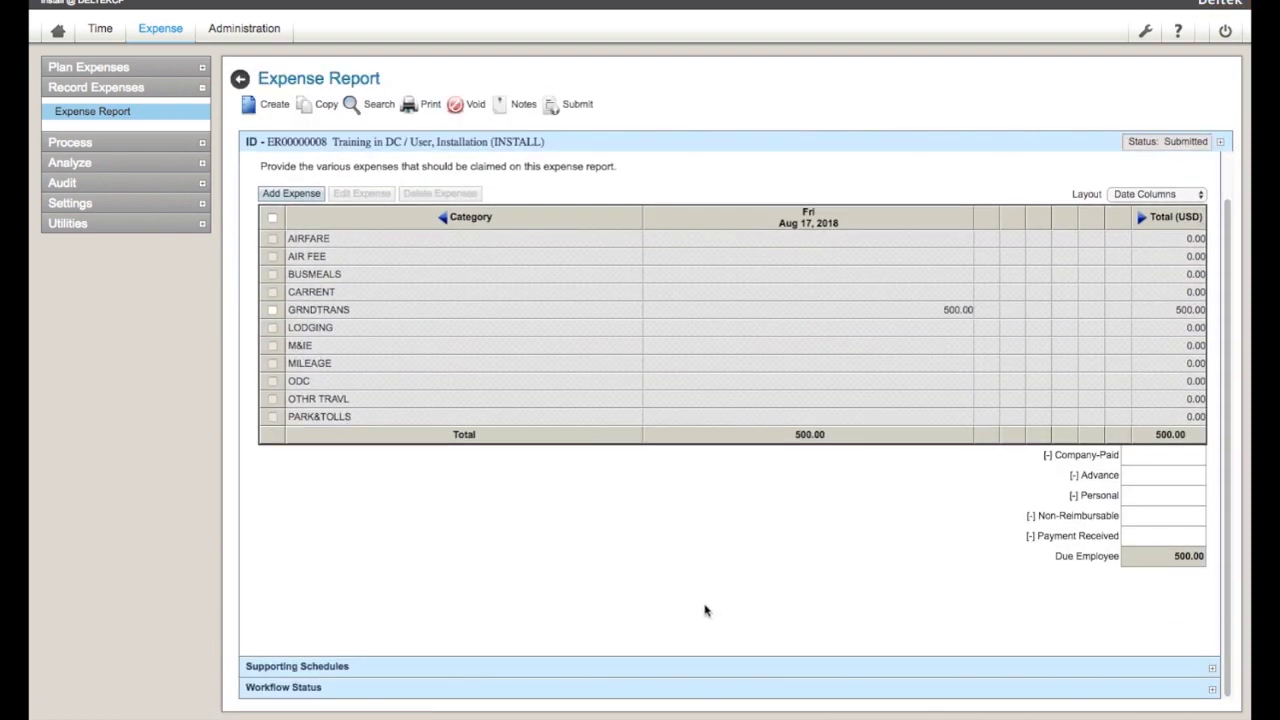
click(298, 667)
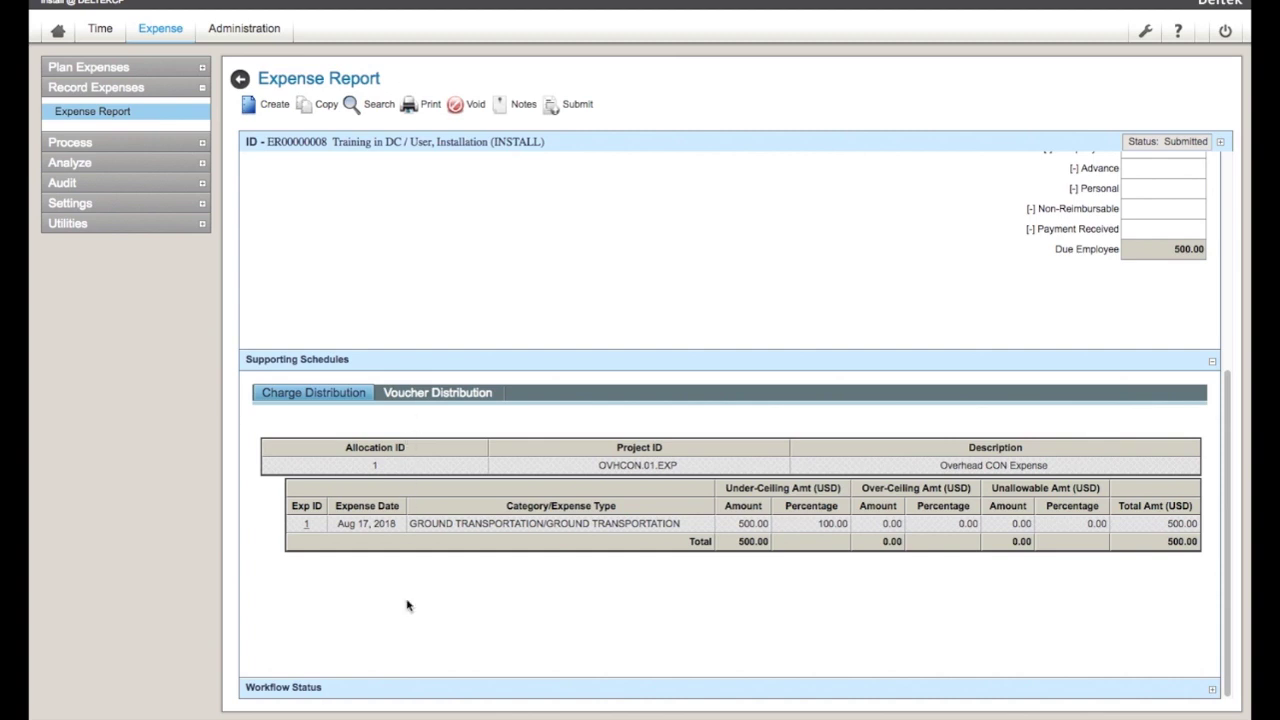
scroll(303, 693, down, 1)
scroll(303, 693, down, 4)
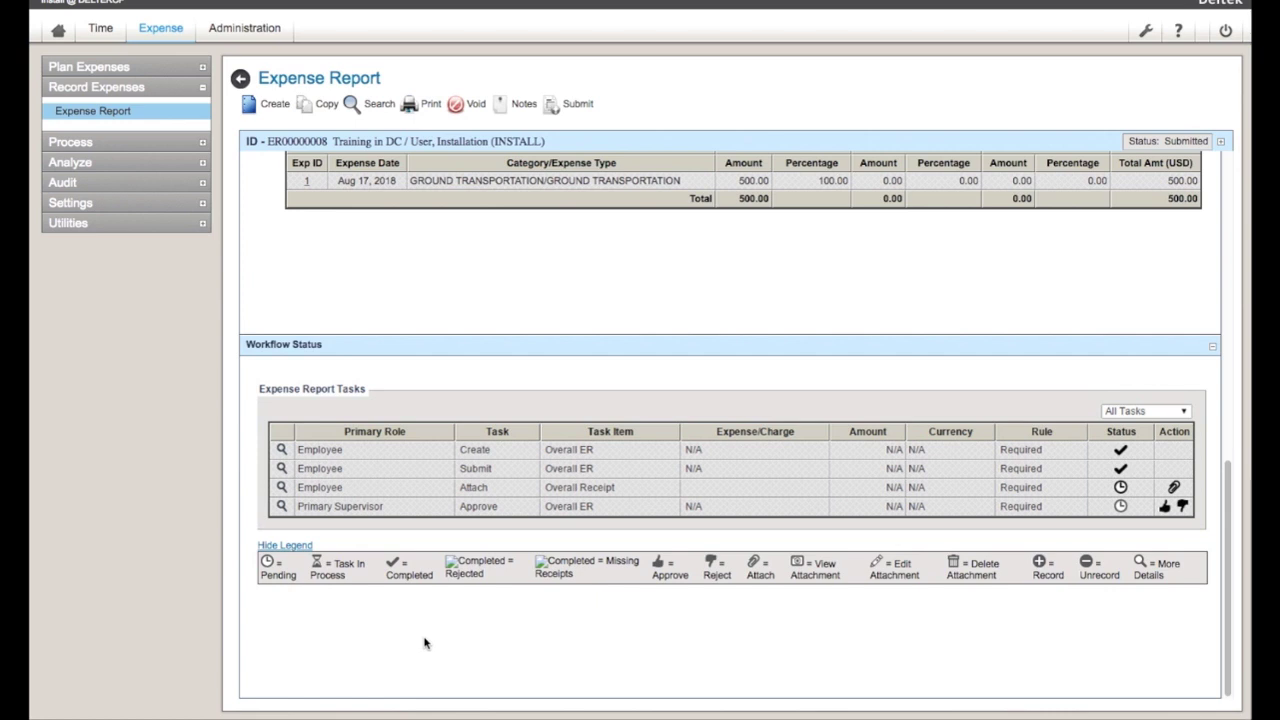
click(57, 32)
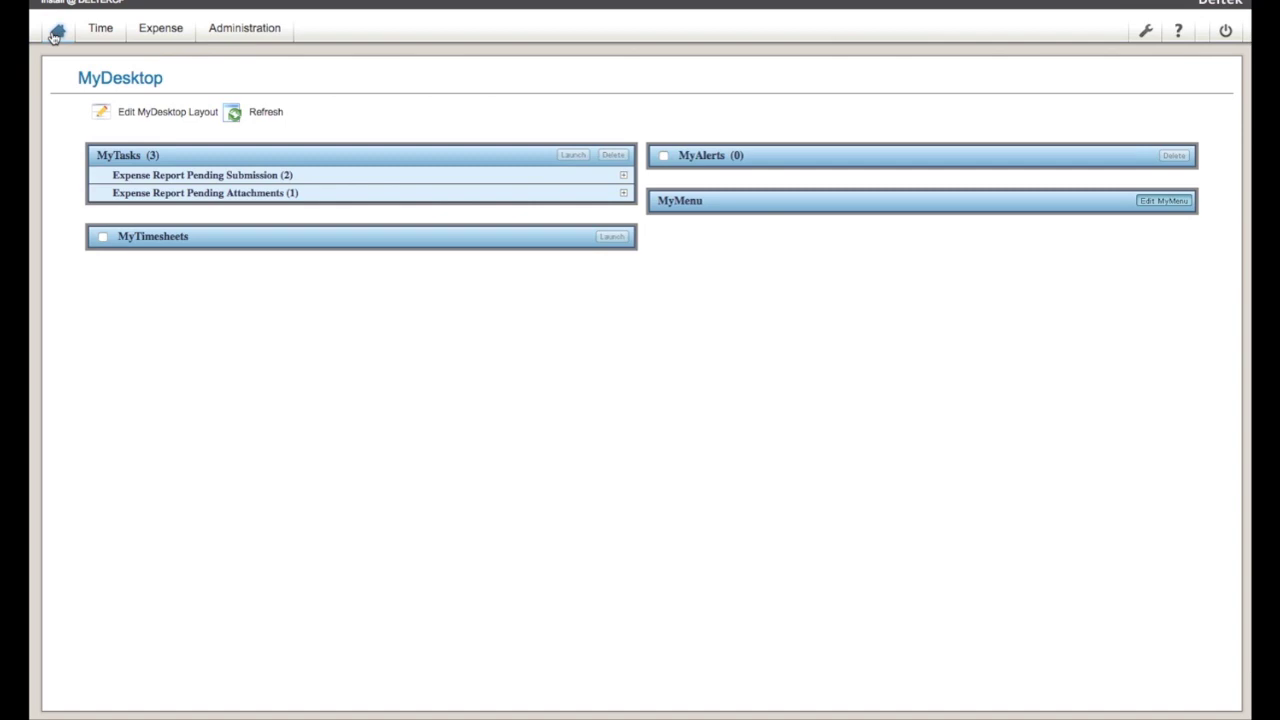
Move MyExpenseReports to the left panel in the MyDesktop layout editor and save the layout
click(101, 112)
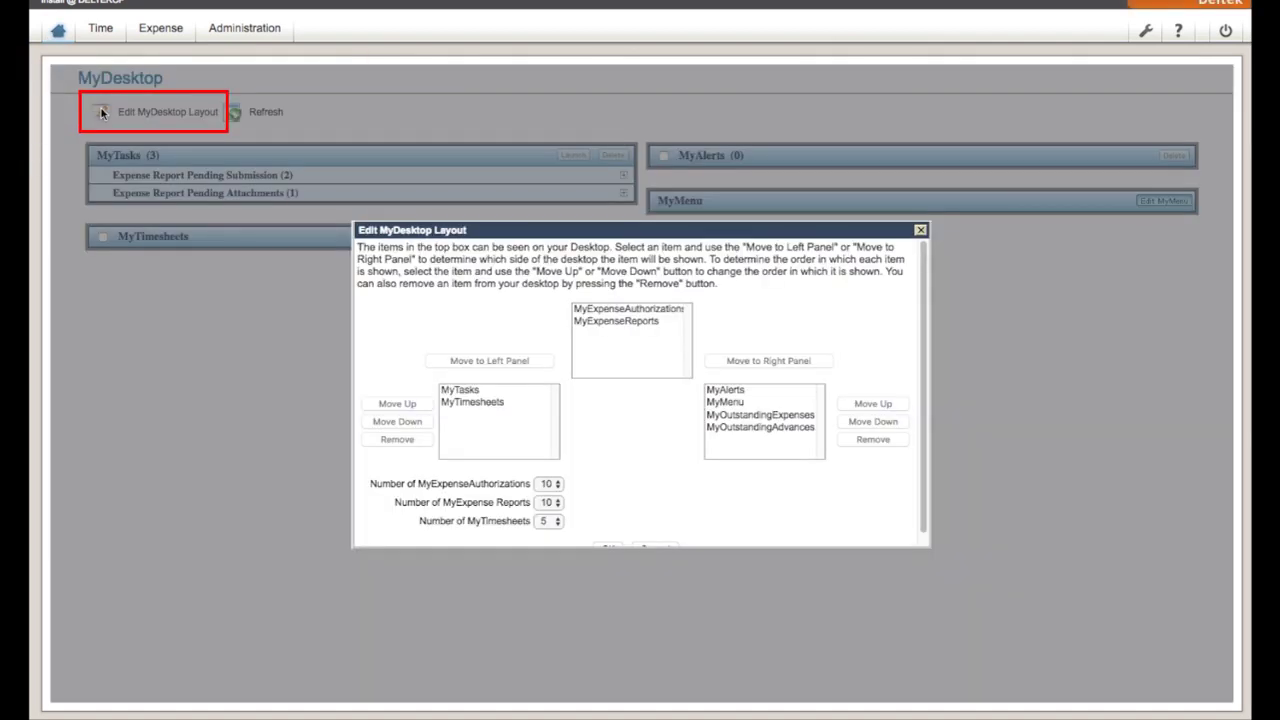
click(591, 322)
scroll(591, 322, down, 1)
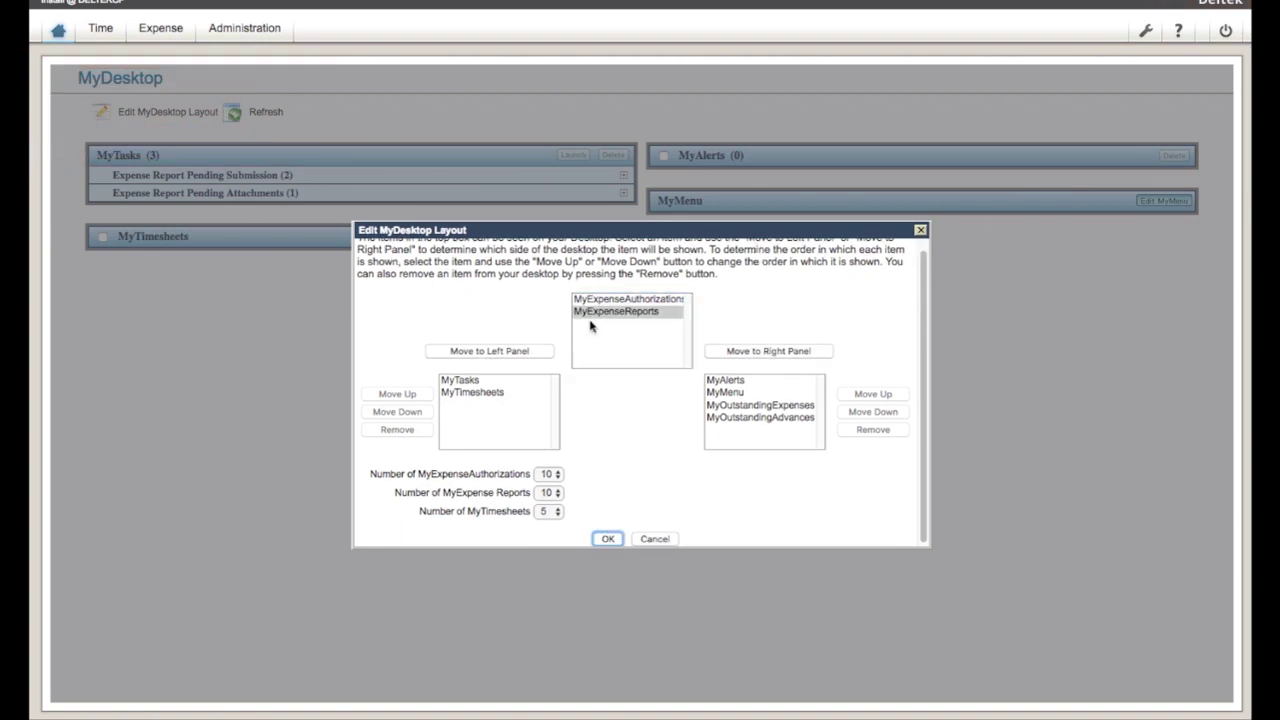
click(523, 351)
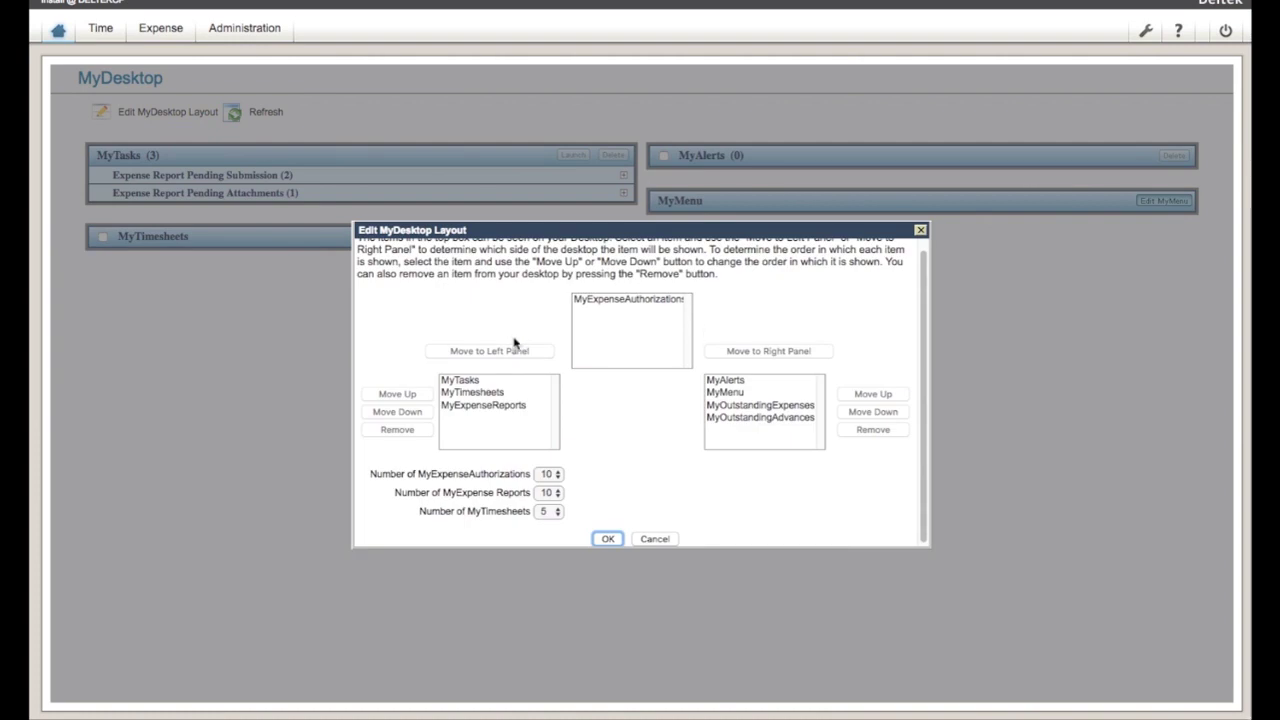
click(612, 539)
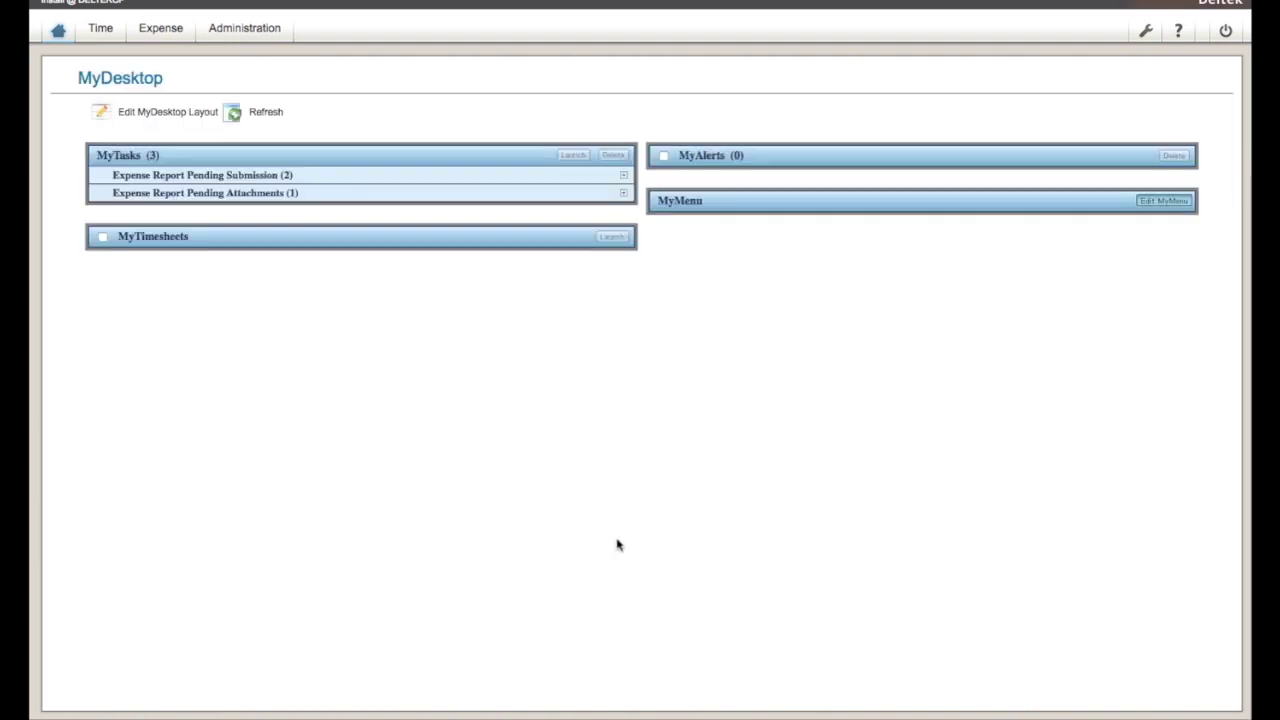